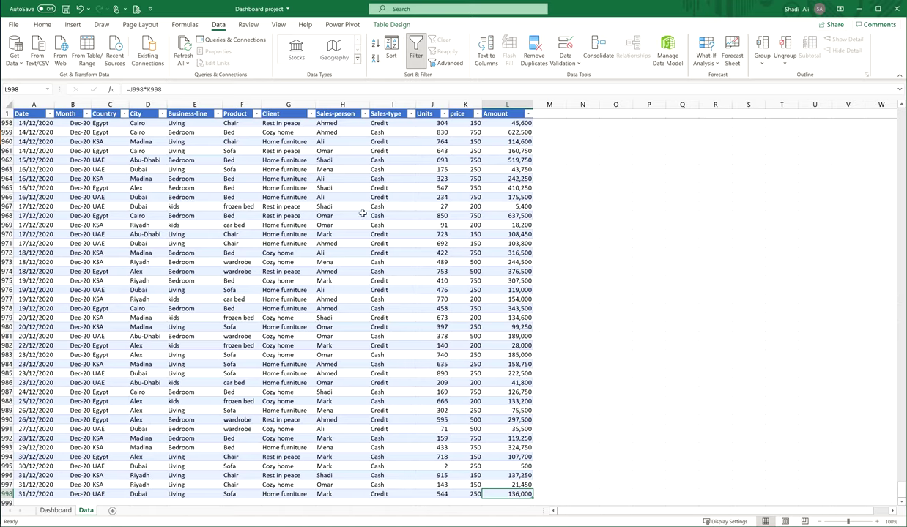
# - Select a cell in the sales table on the Data sheet and switch to the Insert ribbon
pyautogui.click(86, 151)
pyautogui.click(72, 25)
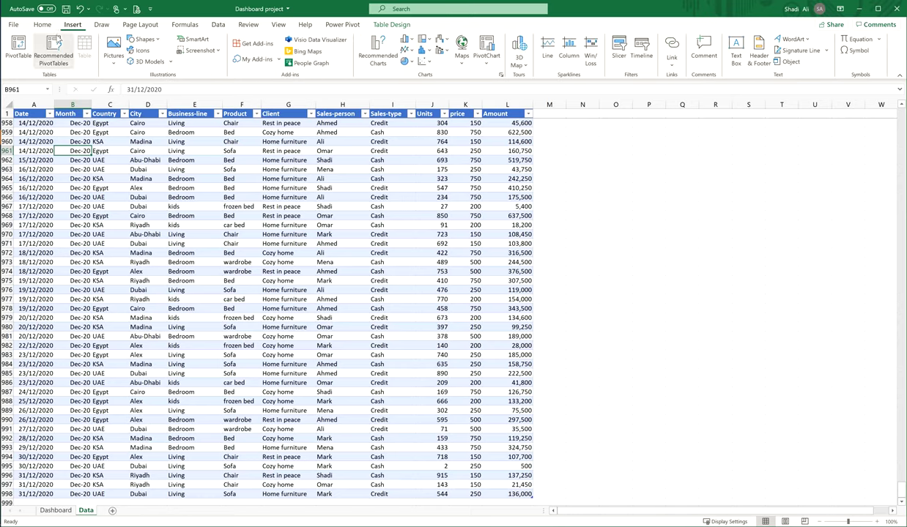
# - Create a pivot table on a new sheet with Business-line in Rows and Sum of Amount in Values
pyautogui.click(19, 48)
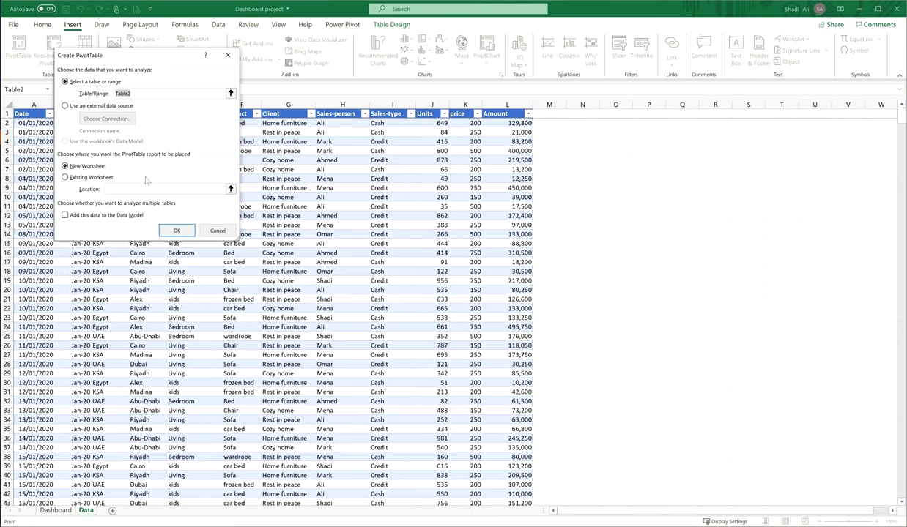
pyautogui.click(177, 231)
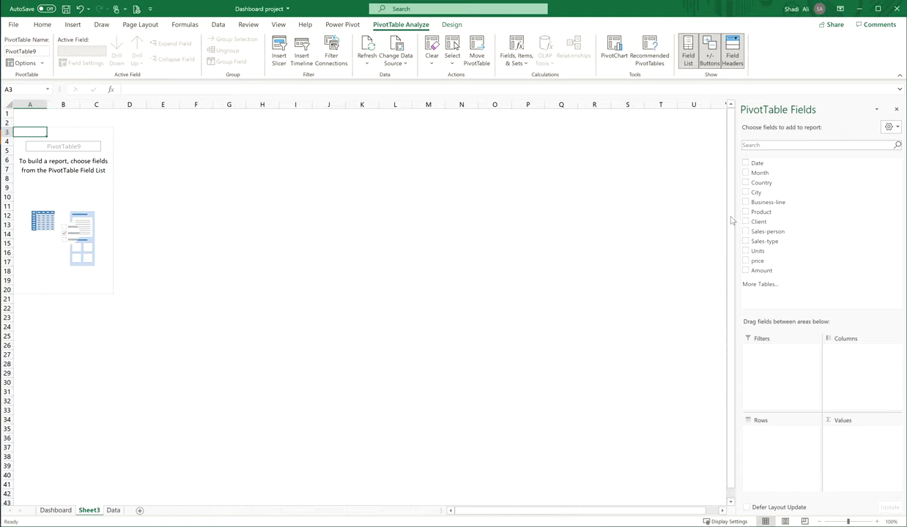
pyautogui.moveTo(765, 203)
pyautogui.mouseDown()
pyautogui.moveTo(796, 438)
pyautogui.moveTo(777, 436)
pyautogui.mouseUp()
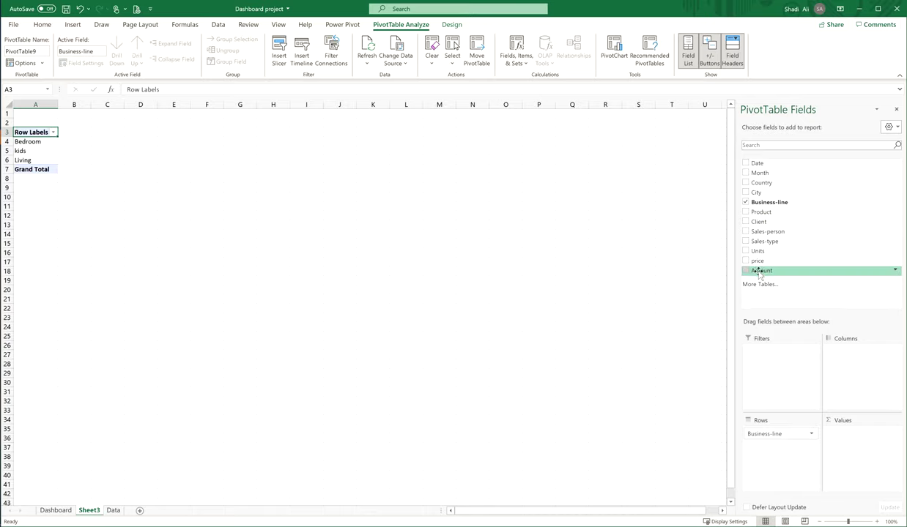
pyautogui.moveTo(761, 270); pyautogui.dragTo(876, 461)
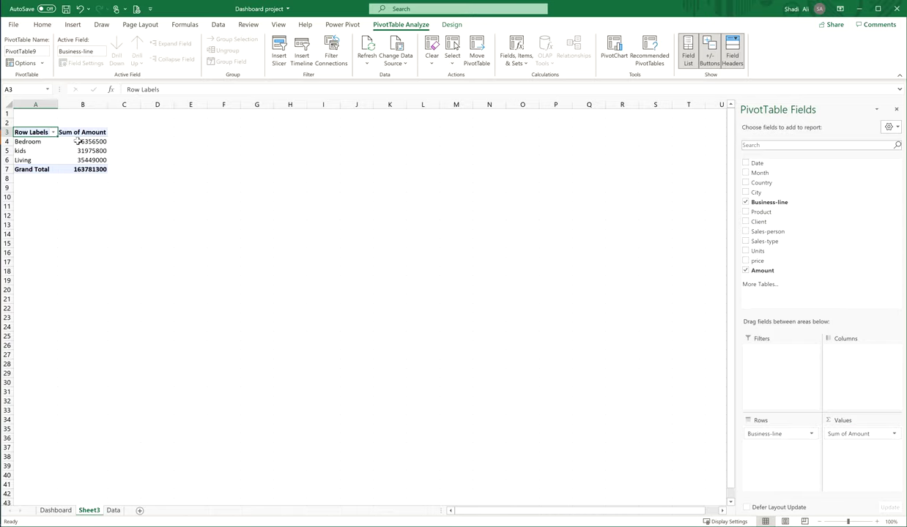
# - Format the pivot amounts with the custom millions format #,0,"m" (e.g. 96.4m)
pyautogui.rightClick(88, 144)
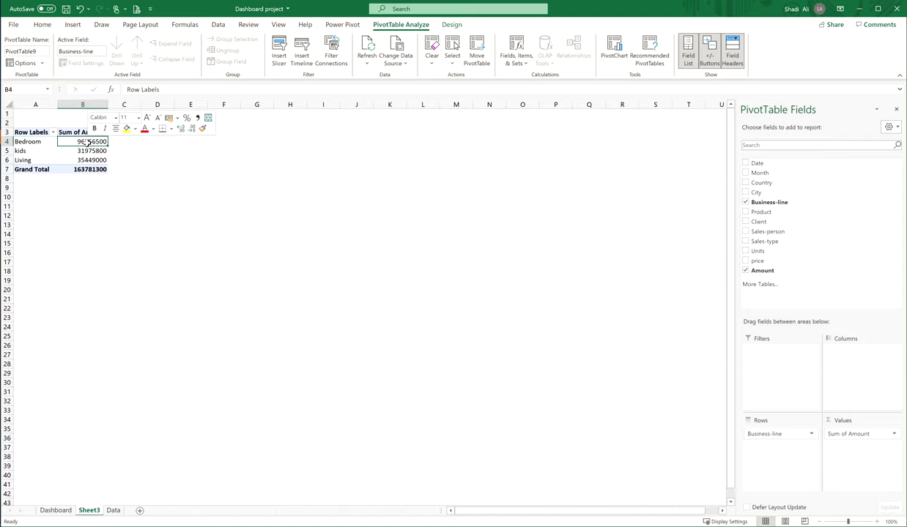
pyautogui.click(124, 183)
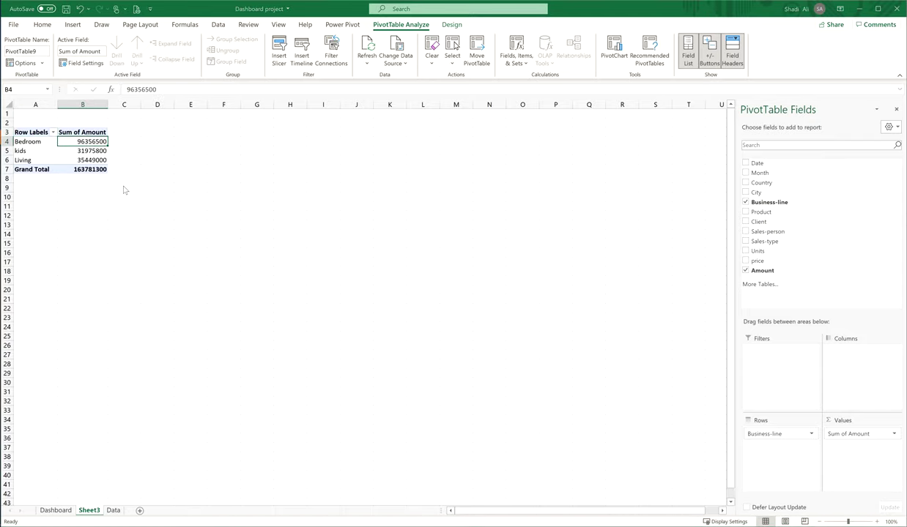
pyautogui.click(46, 166)
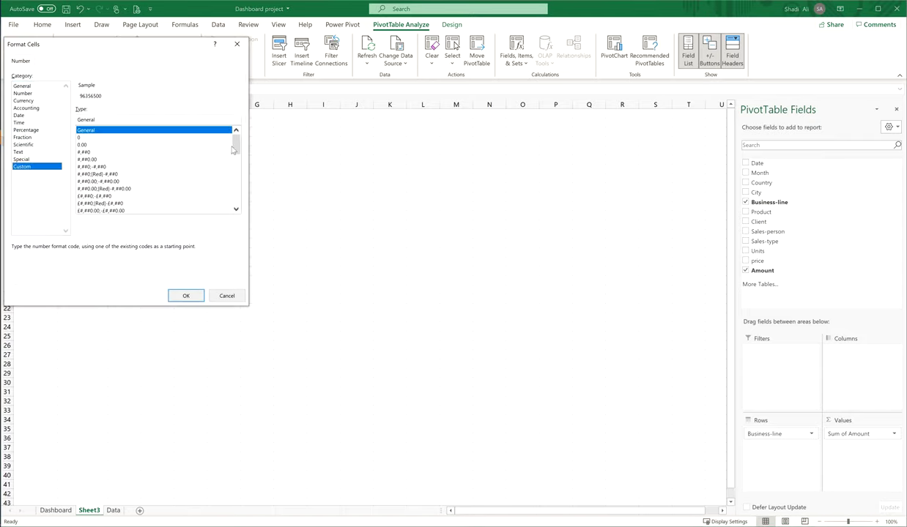
pyautogui.moveTo(233, 151); pyautogui.dragTo(233, 191)
pyautogui.click(92, 197)
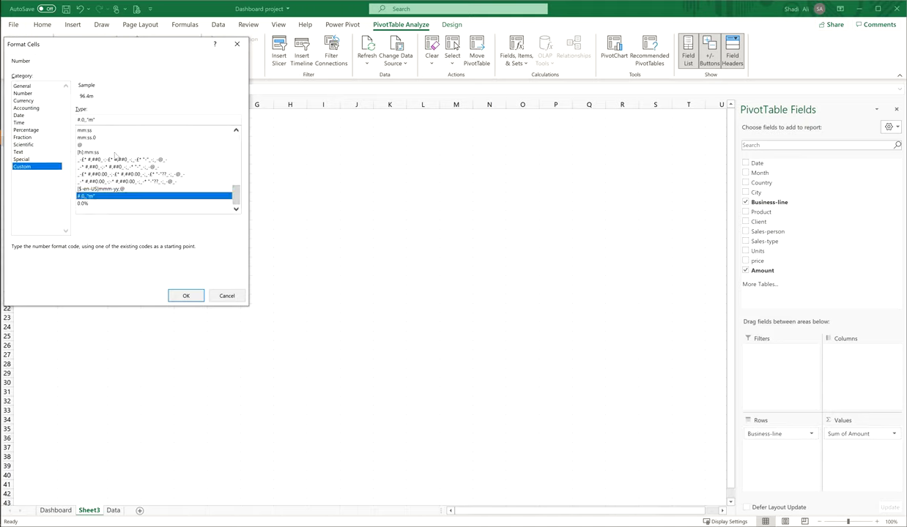
pyautogui.click(187, 295)
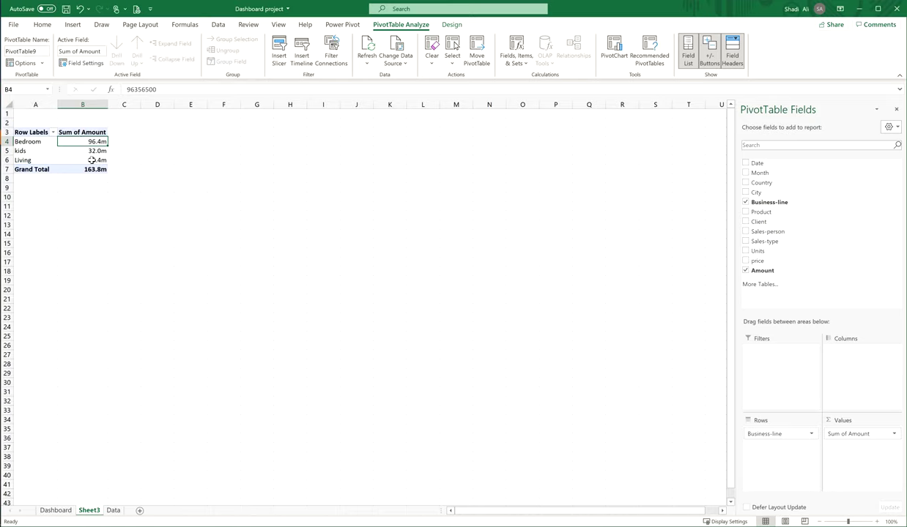
# - Insert a doughnut PivotChart of the pivot table
pyautogui.click(73, 24)
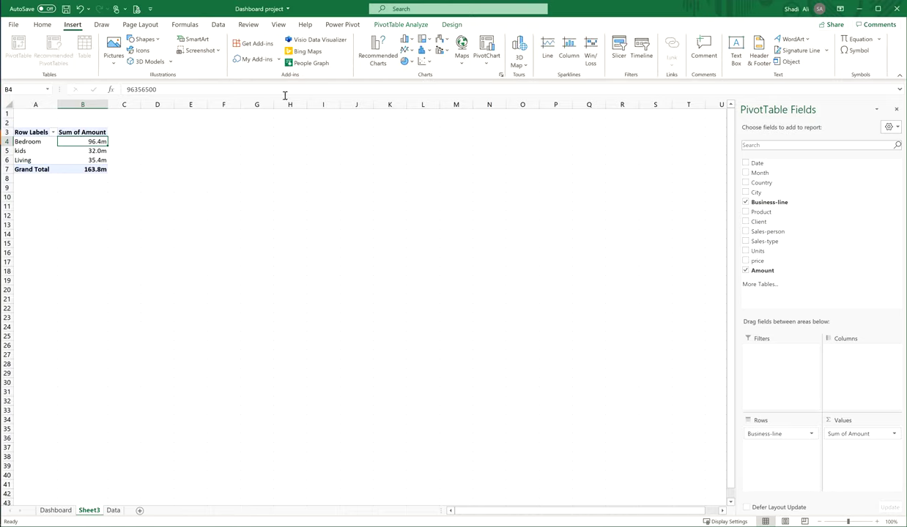
pyautogui.click(378, 53)
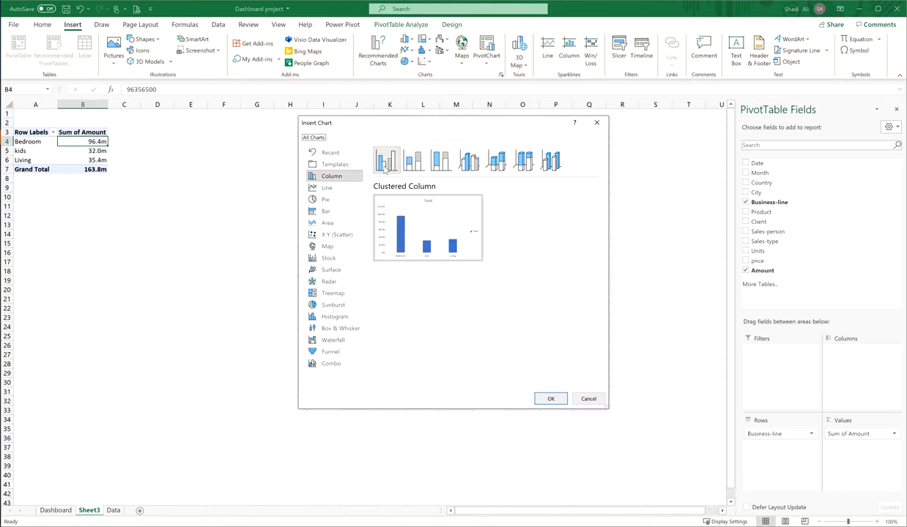
pyautogui.click(328, 199)
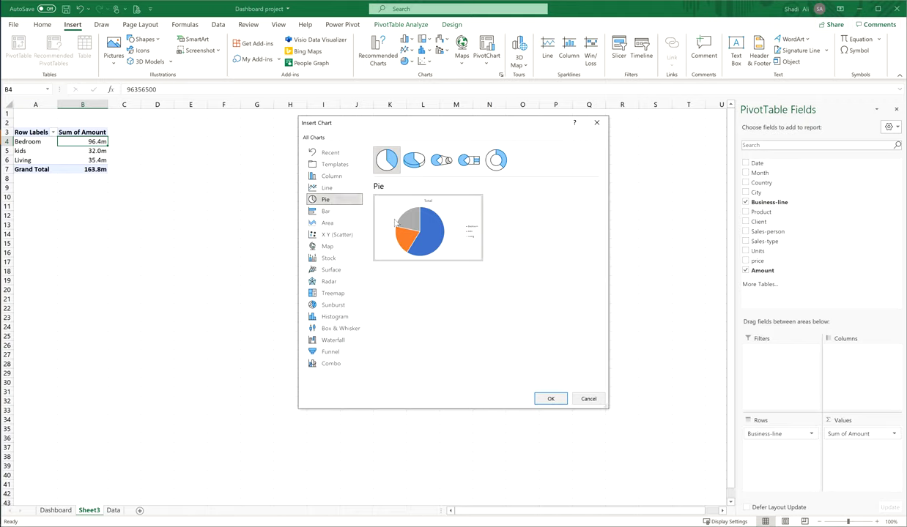
pyautogui.click(495, 161)
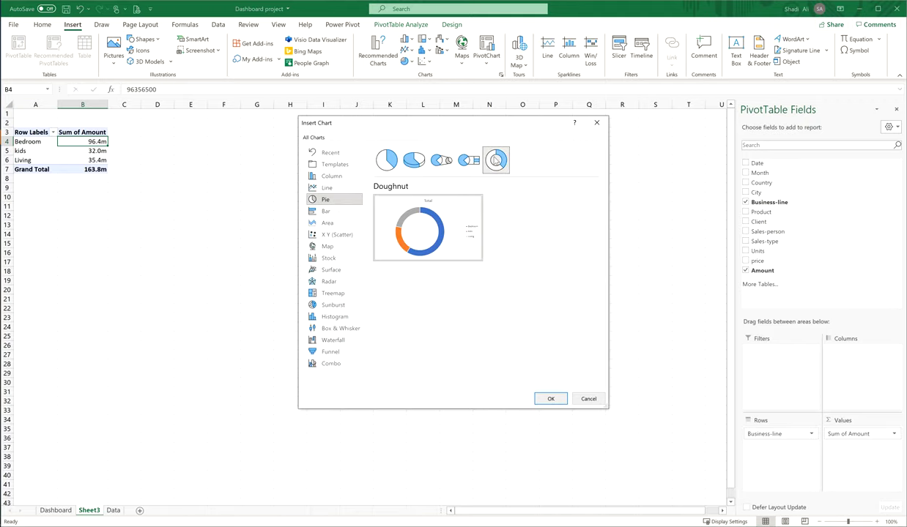
pyautogui.click(549, 398)
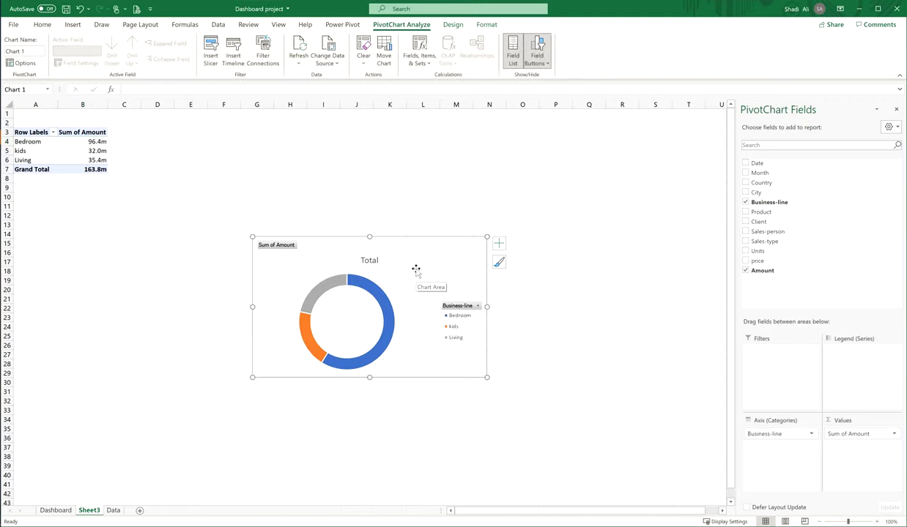
# - Hide all field buttons and retitle the chart 'Revenue per business unit'
pyautogui.rightClick(451, 306)
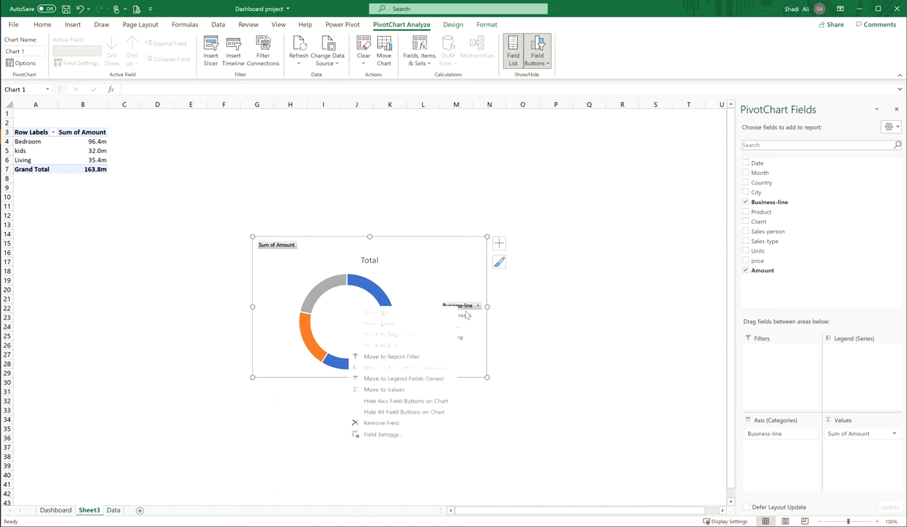
pyautogui.click(403, 414)
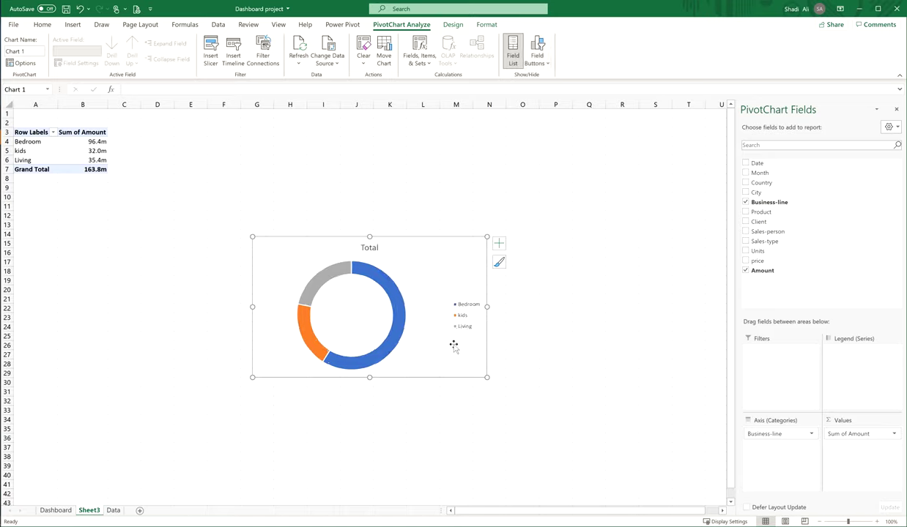
pyautogui.doubleClick(370, 248)
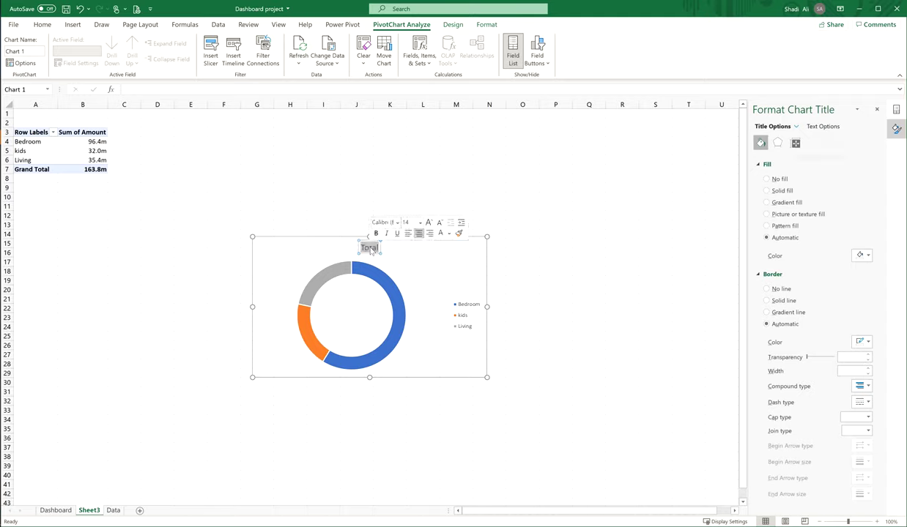
pyautogui.write('Rev')
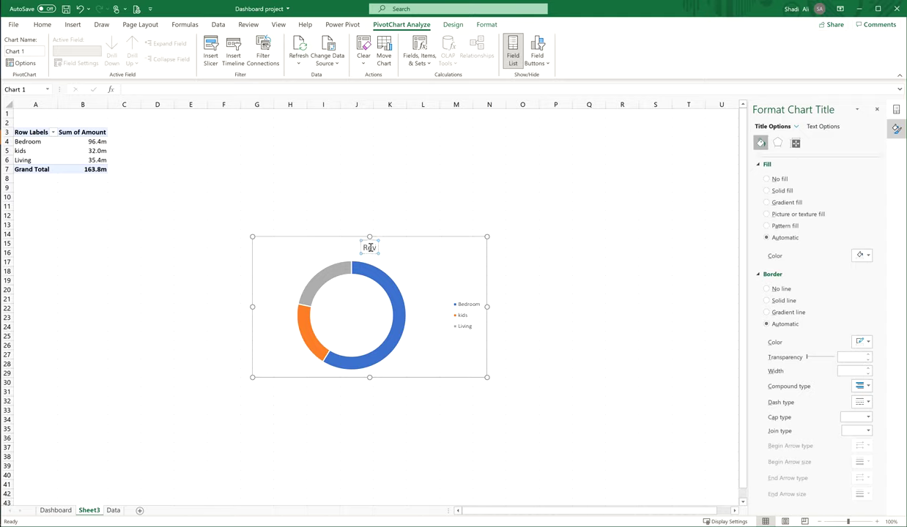
pyautogui.write('enue per')
pyautogui.write(' business unit')
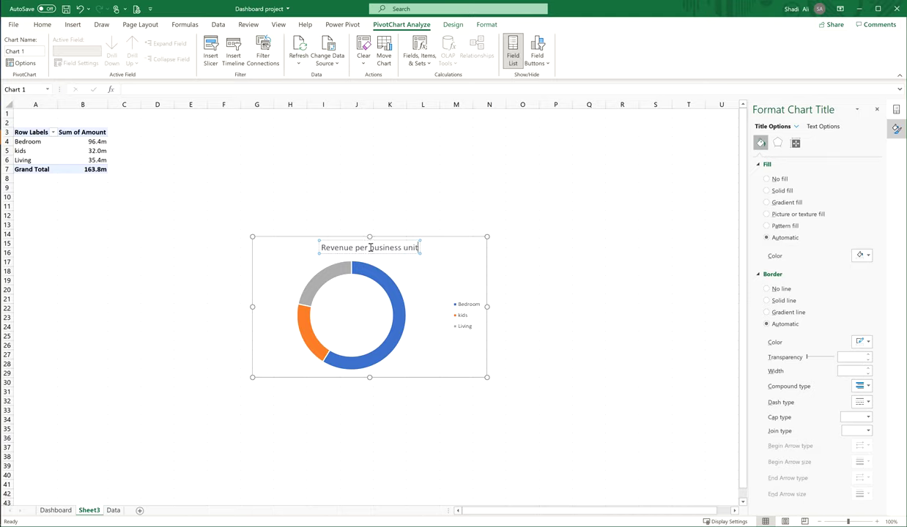
pyautogui.click(356, 237)
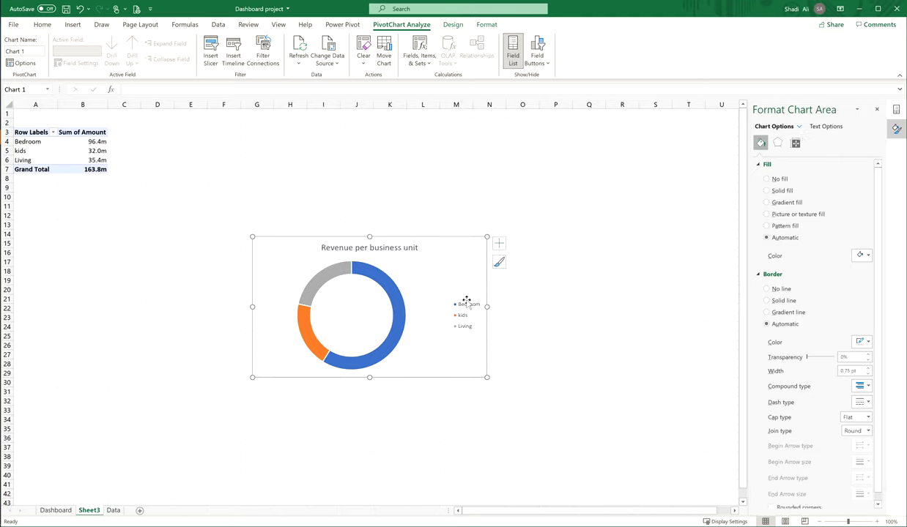
# - Give the chart area No Fill and No Outline
pyautogui.click(485, 24)
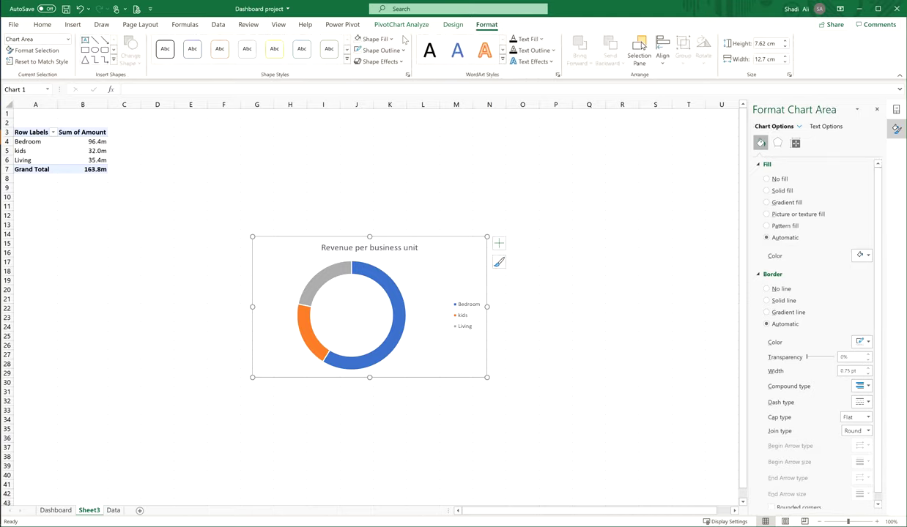
pyautogui.click(375, 39)
pyautogui.click(376, 190)
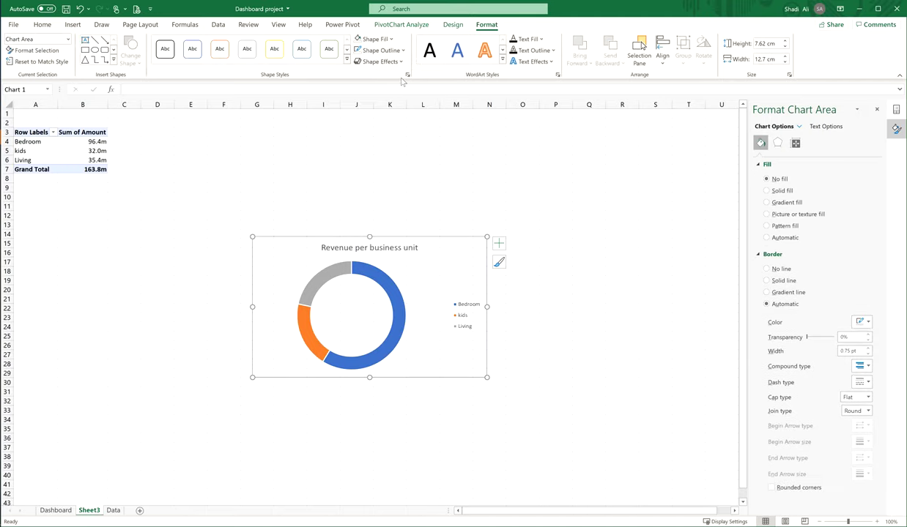
pyautogui.click(379, 50)
pyautogui.click(380, 202)
# - Move the legend to the chart's top-left and shift the doughnut plot area right
pyautogui.click(453, 307)
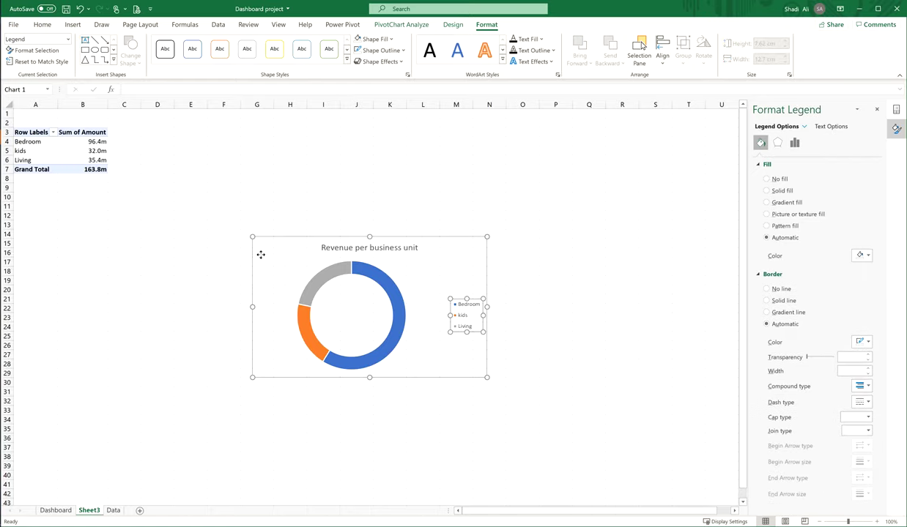
pyautogui.moveTo(260, 254); pyautogui.dragTo(262, 256)
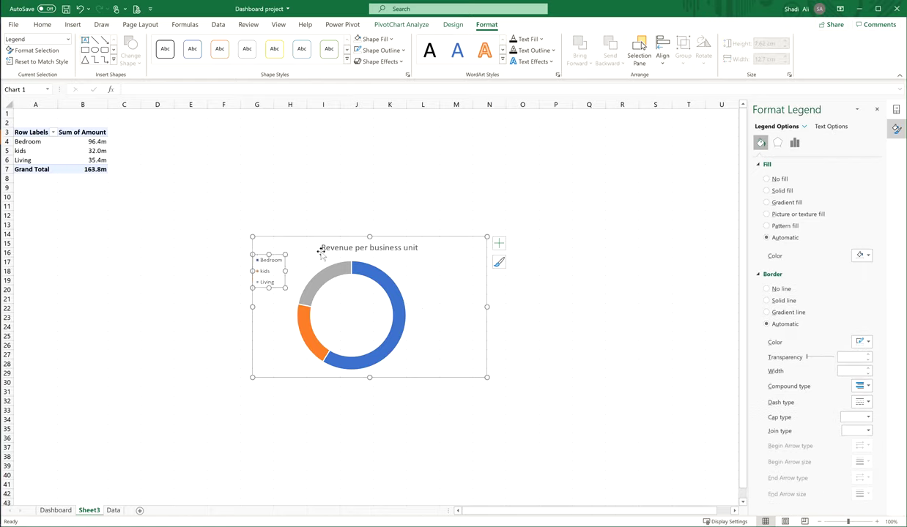
pyautogui.click(388, 271)
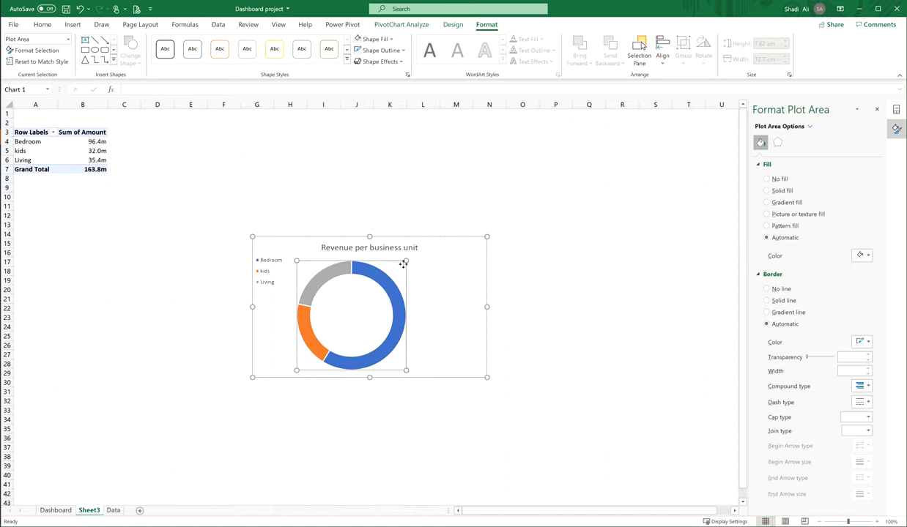
pyautogui.moveTo(408, 262); pyautogui.dragTo(409, 262)
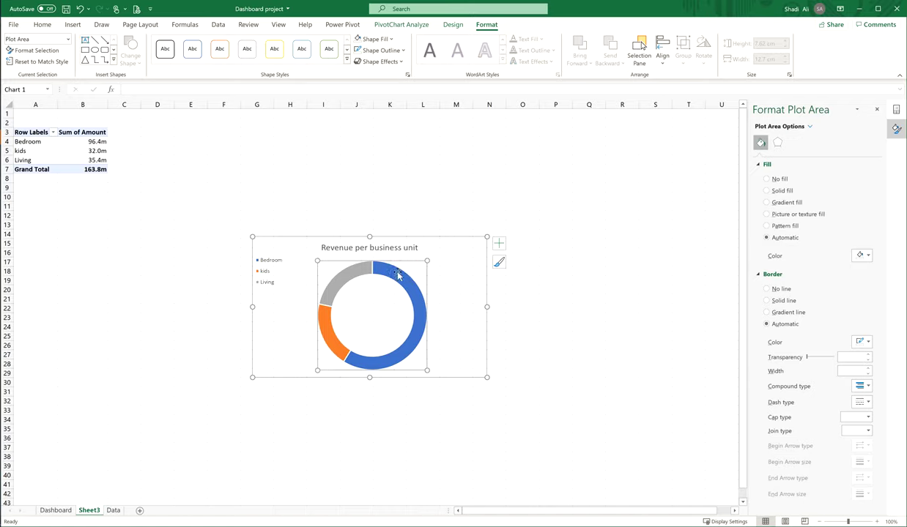
# - Set the doughnut hole size to 50% for a thicker ring
pyautogui.click(386, 273)
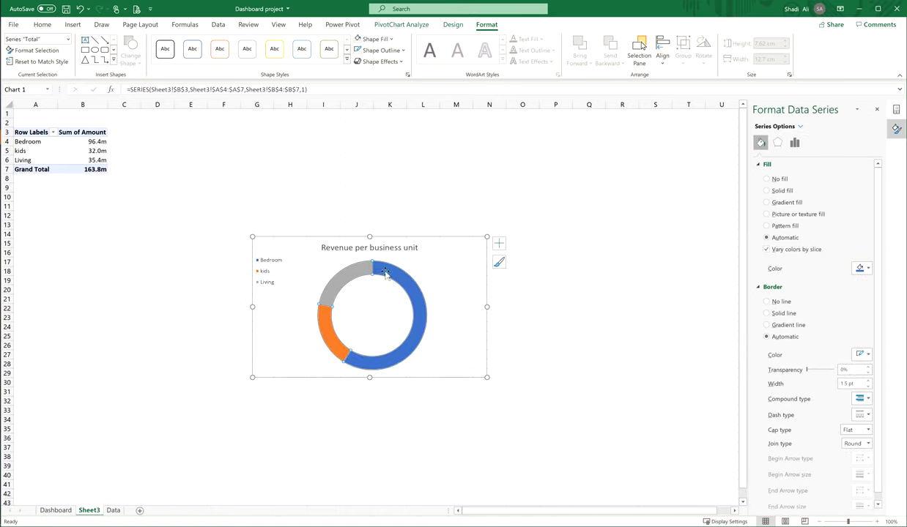
pyautogui.click(794, 142)
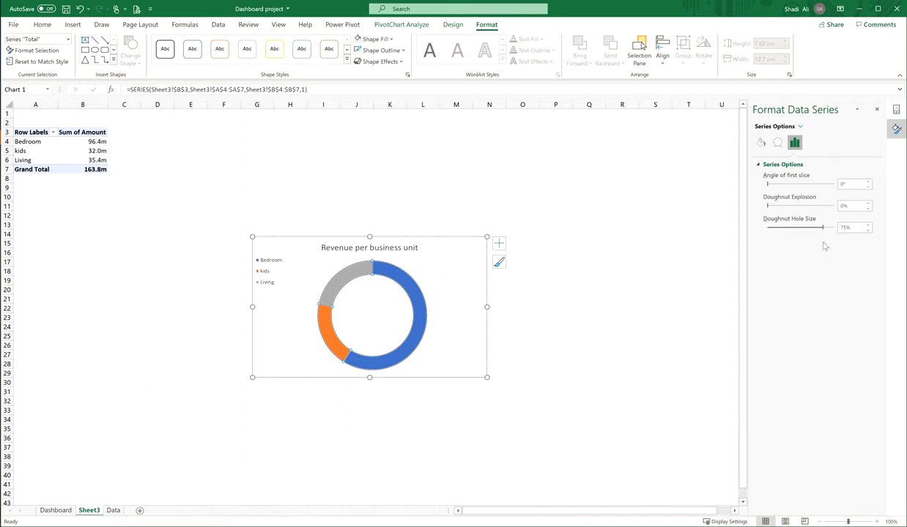
pyautogui.click(843, 228)
pyautogui.write('50')
pyautogui.press('Return')
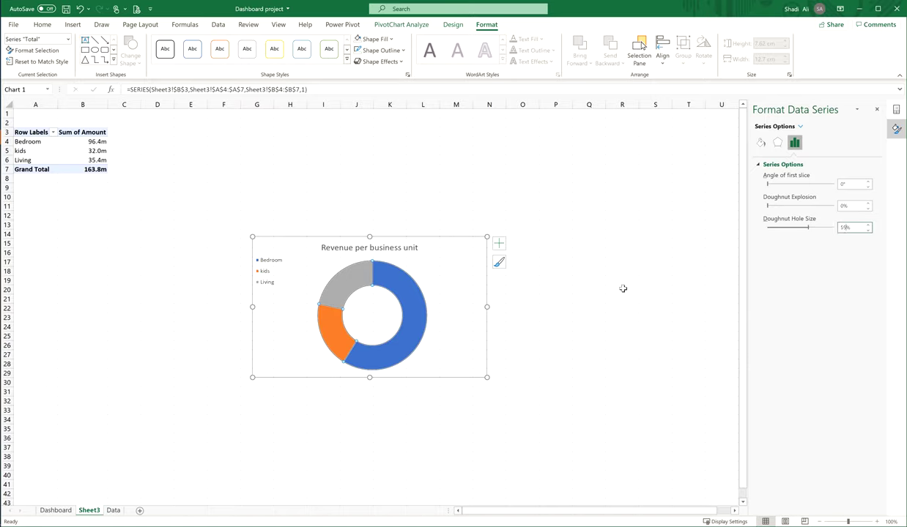
# - Add data labels (96.4m, 32.0m, 35.4m) to the doughnut slices and make them bold
pyautogui.rightClick(402, 286)
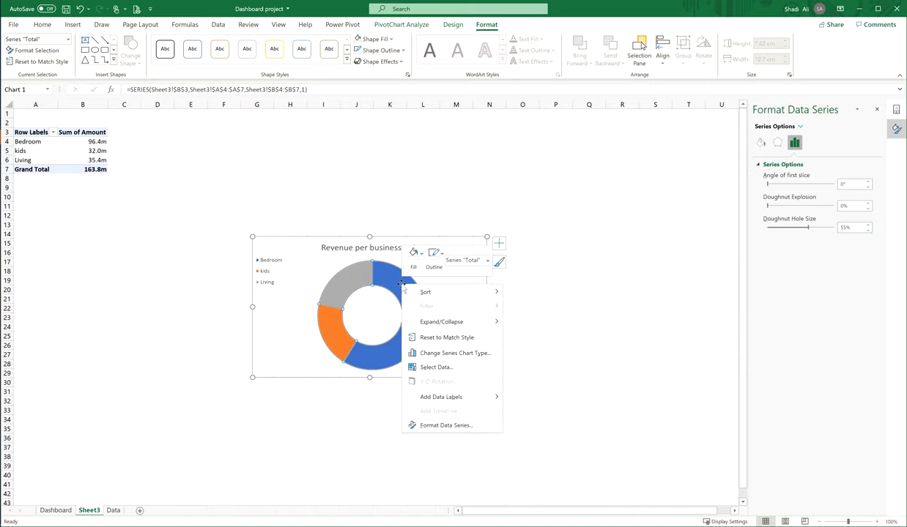
pyautogui.click(432, 394)
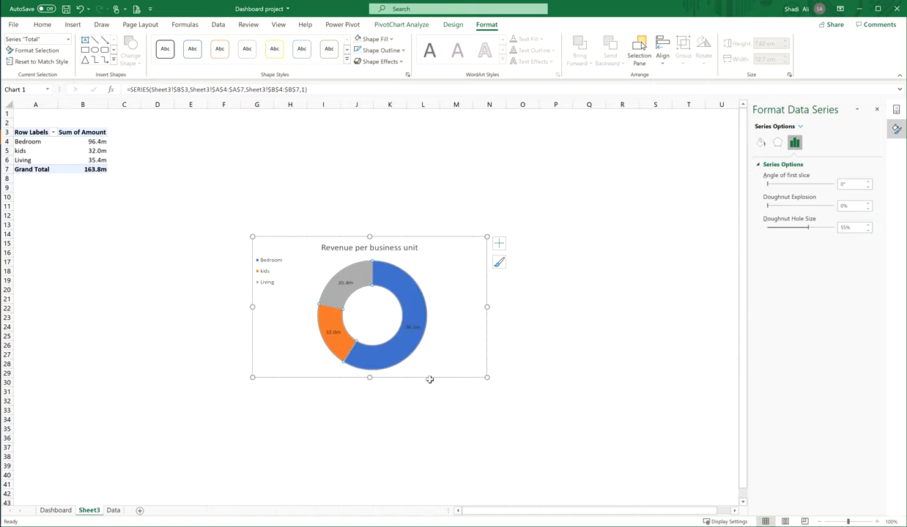
pyautogui.click(409, 328)
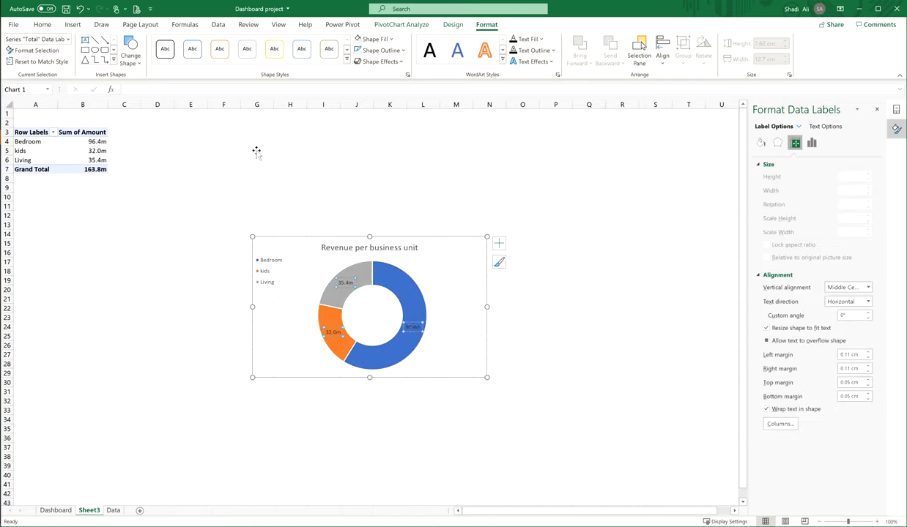
pyautogui.click(41, 24)
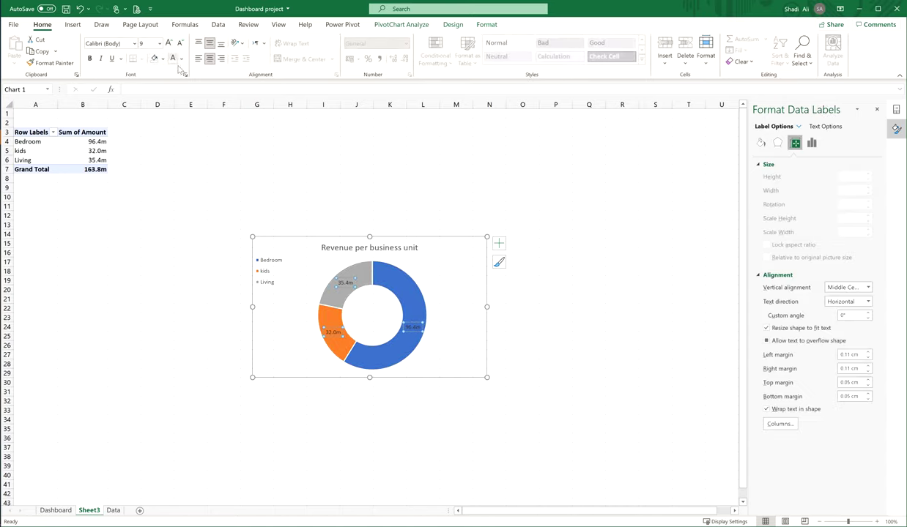
pyautogui.click(90, 59)
# - Select a pivot table cell and show the PivotTable Field List
pyautogui.click(88, 141)
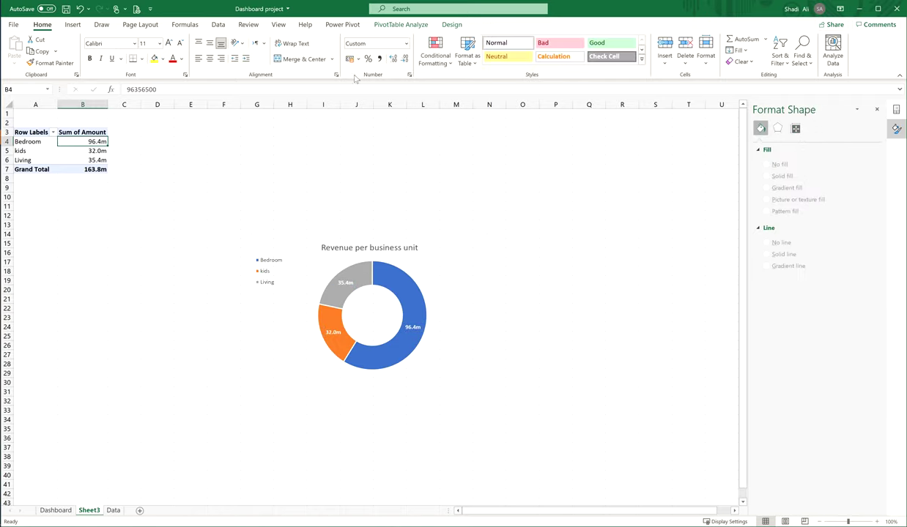
pyautogui.click(400, 24)
pyautogui.click(688, 60)
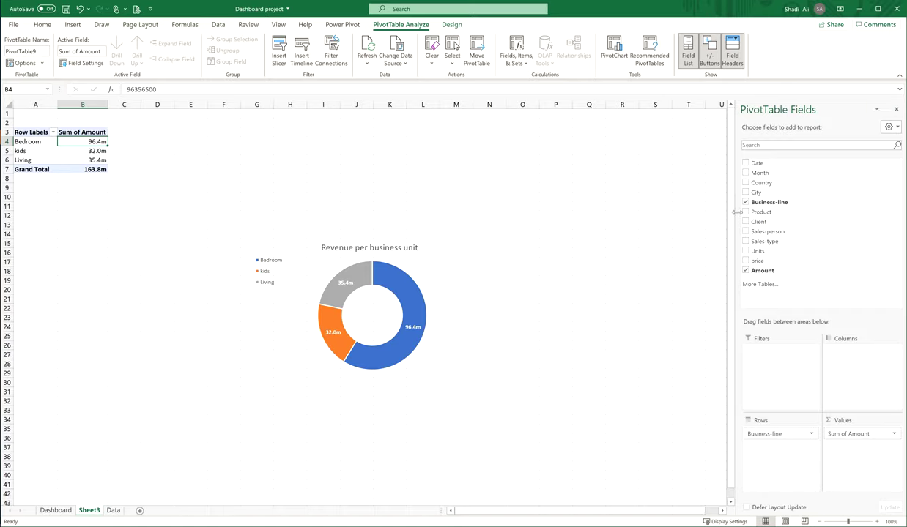
# - Add a Month slicer from the field list and place it under the pivot, left of the chart
pyautogui.rightClick(761, 173)
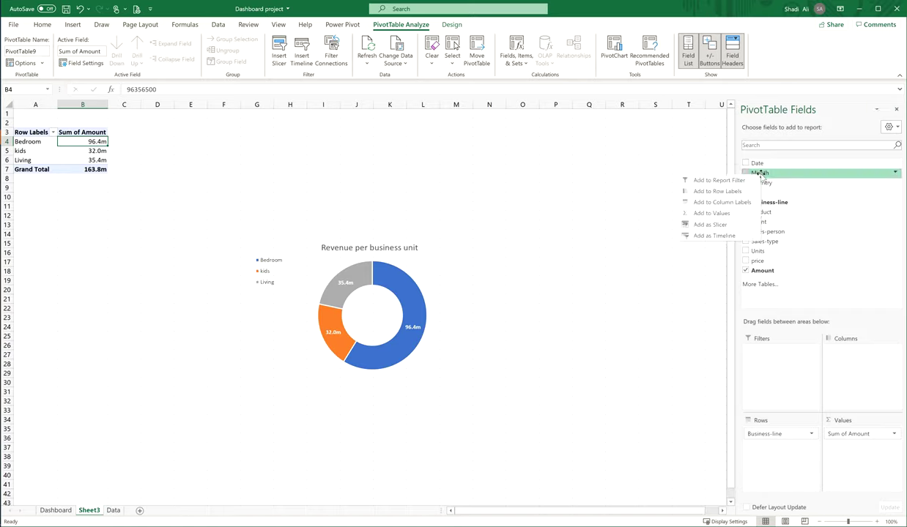
pyautogui.click(709, 224)
pyautogui.moveTo(372, 251)
pyautogui.mouseDown()
pyautogui.moveTo(182, 295)
pyautogui.moveTo(125, 229)
pyautogui.mouseUp()
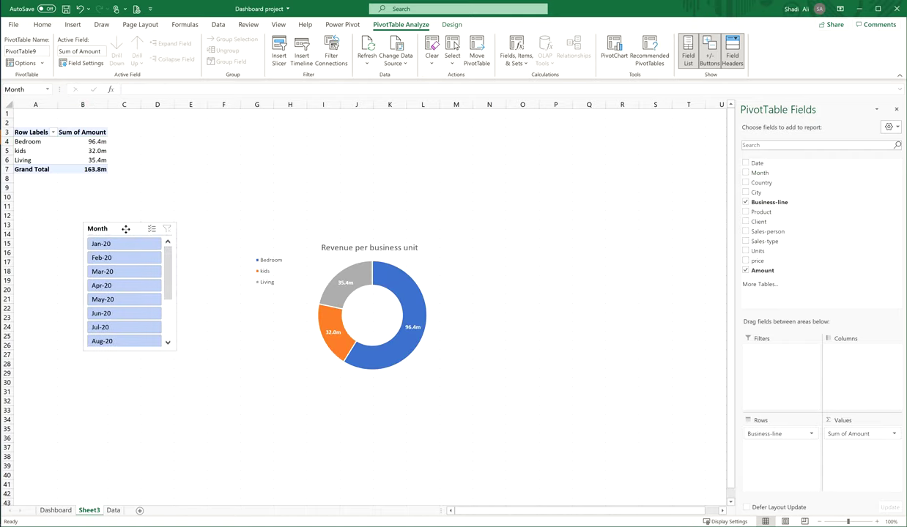
# - Apply a light blue slicer style, arrange the months in 3 columns, and shorten the slicer
pyautogui.click(380, 24)
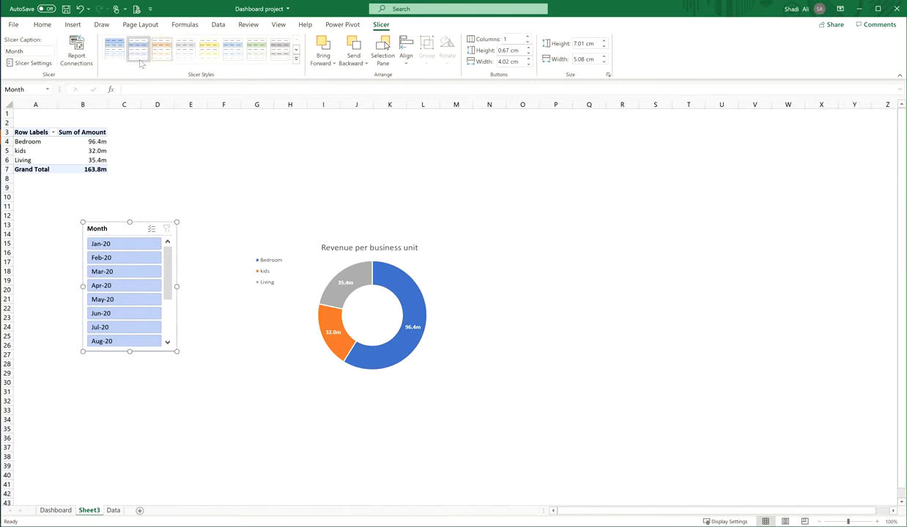
pyautogui.click(113, 49)
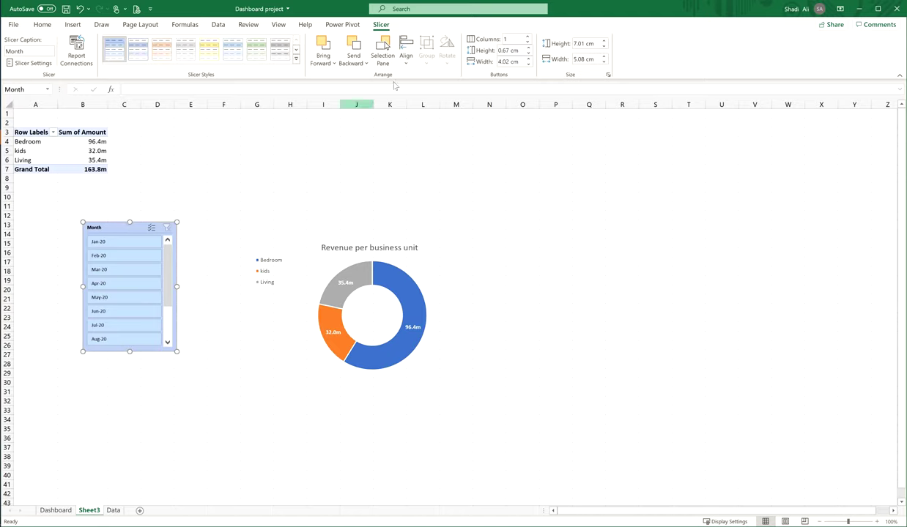
pyautogui.click(526, 36)
pyautogui.click(527, 36)
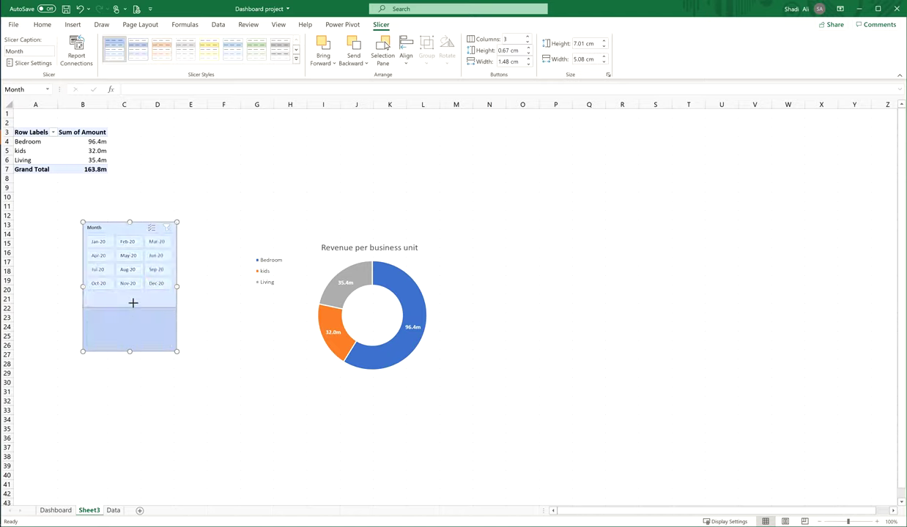
pyautogui.moveTo(131, 351); pyautogui.dragTo(130, 303)
# - Test filtering by months such as May-20, Jul-20 and Aug-20, then clear the Month filter
pyautogui.click(132, 242)
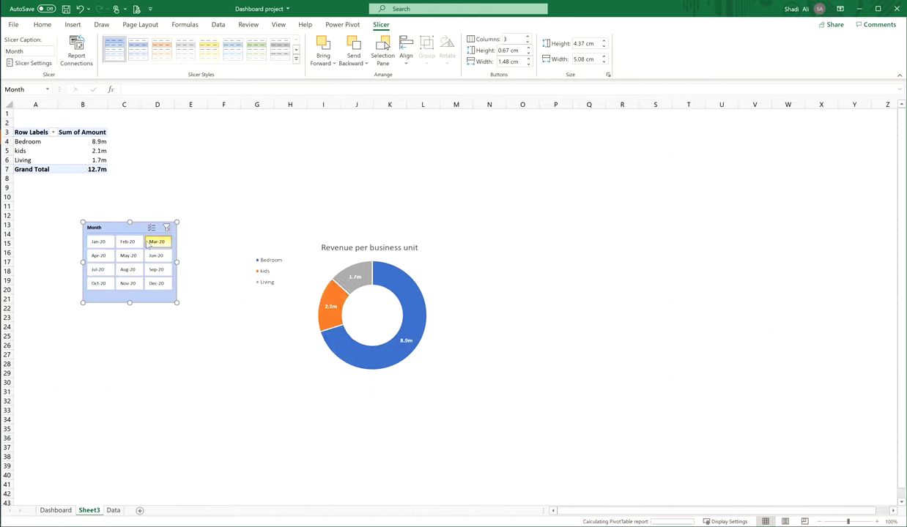
pyautogui.click(128, 255)
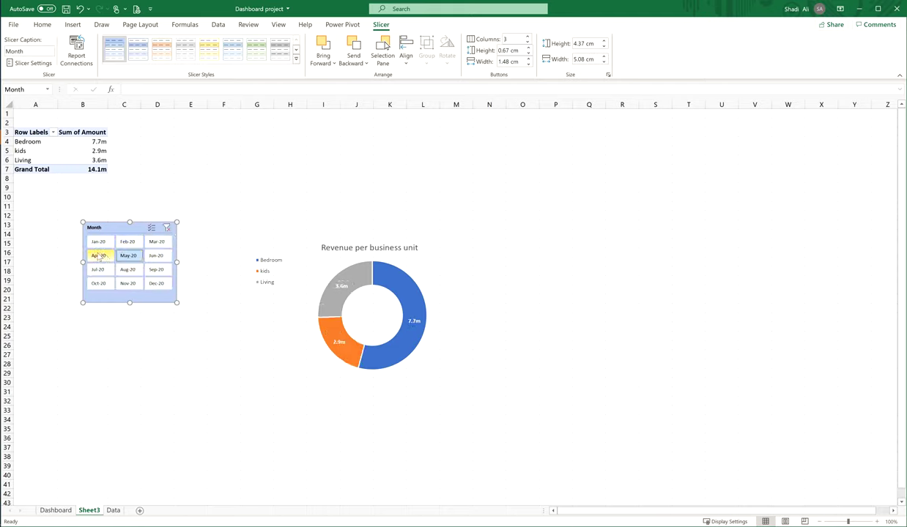
pyautogui.click(99, 255)
pyautogui.click(98, 270)
pyautogui.click(127, 273)
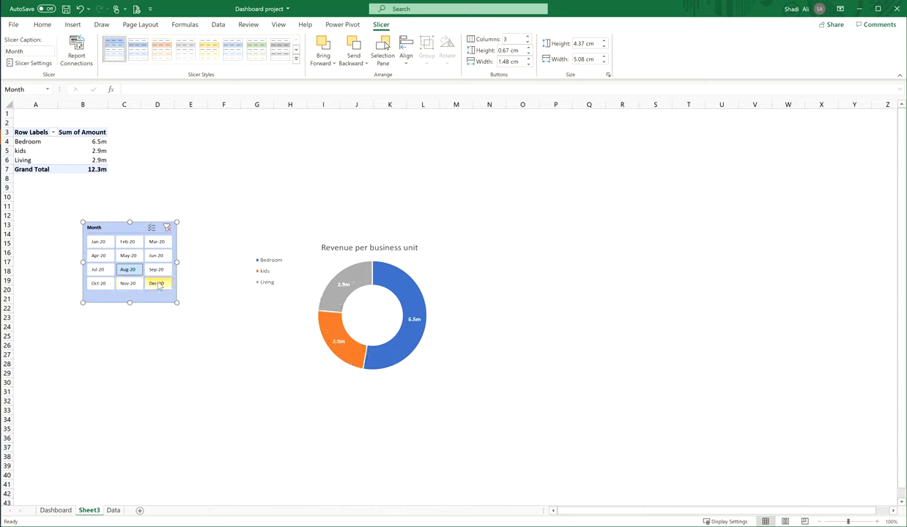
pyautogui.click(167, 227)
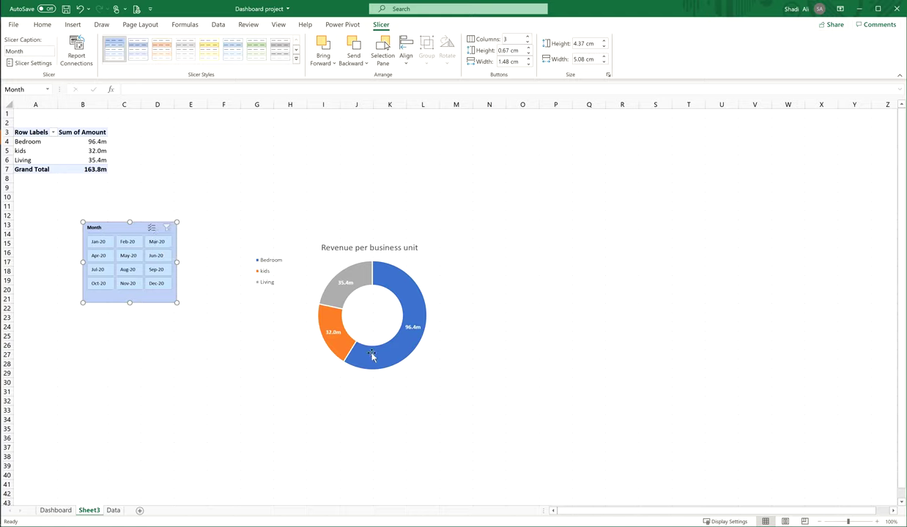
pyautogui.moveTo(393, 284)
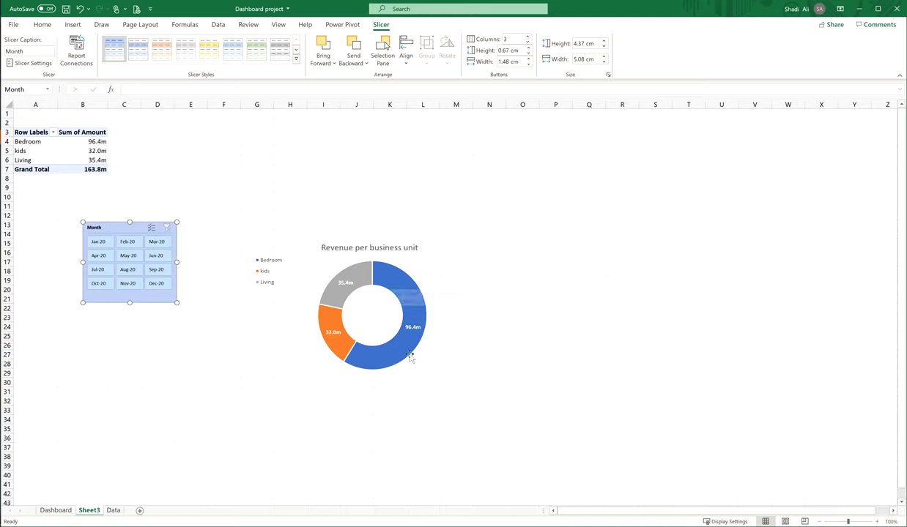
pyautogui.moveTo(401, 328)
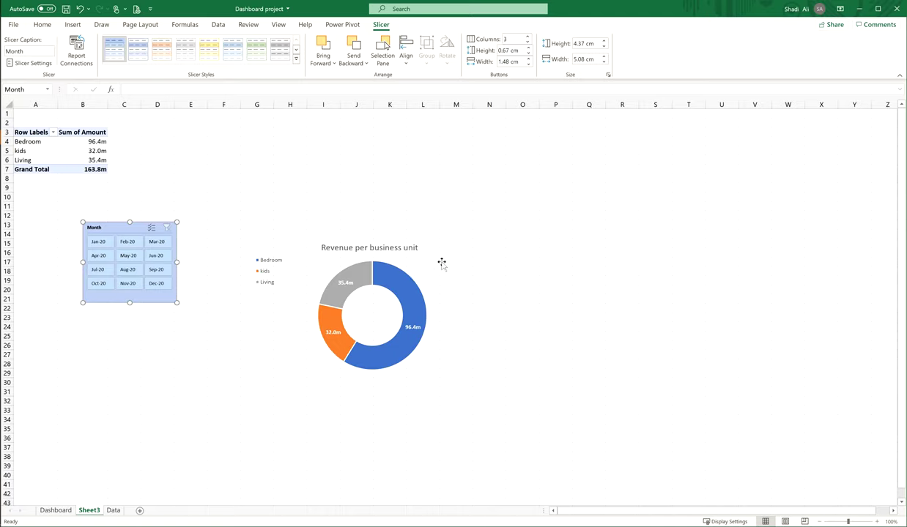
# - Copy the pivot table A3:B7 to D3 and autofit columns D and E
pyautogui.click(90, 158)
pyautogui.moveTo(29, 133); pyautogui.dragTo(96, 169)
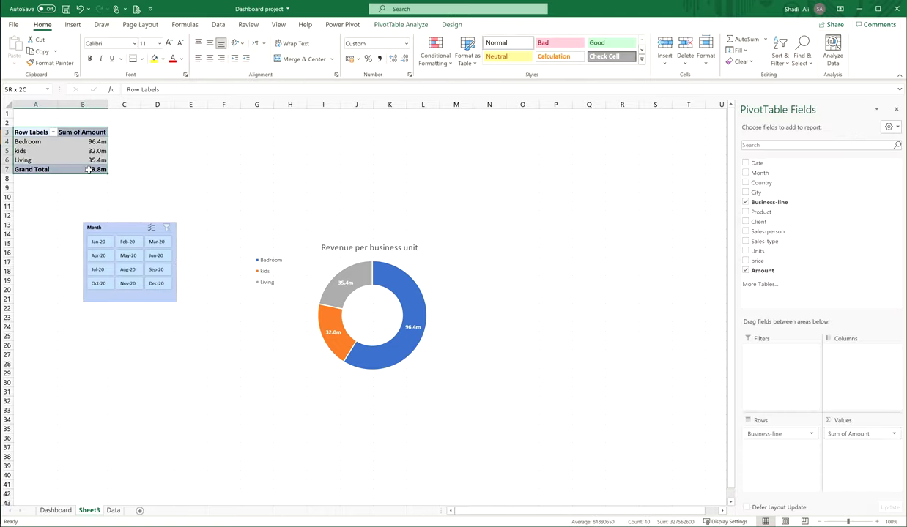
pyautogui.hotkey('ctrl', 'c')
pyautogui.click(146, 132)
pyautogui.hotkey('ctrl', 'v')
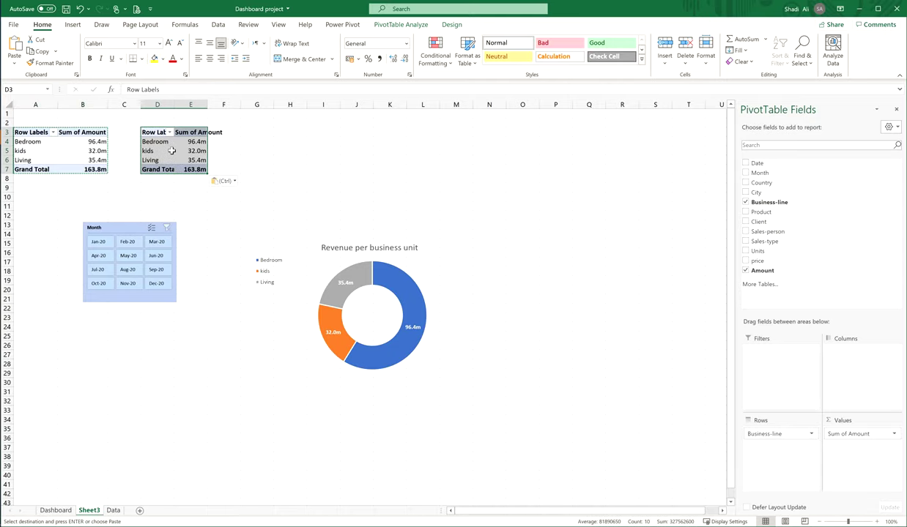
pyautogui.click(169, 141)
pyautogui.doubleClick(170, 104)
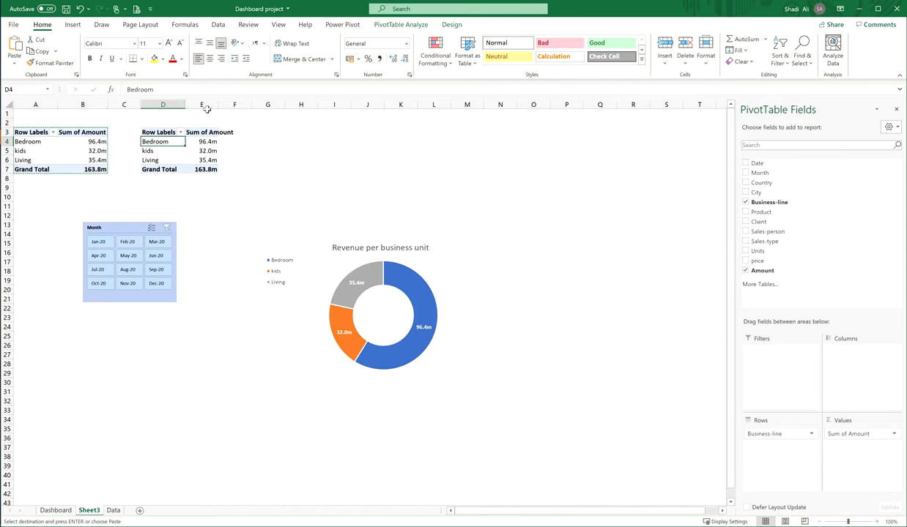
pyautogui.doubleClick(220, 105)
# - Replace Business-line with Product in the copied pivot's Rows
pyautogui.click(168, 151)
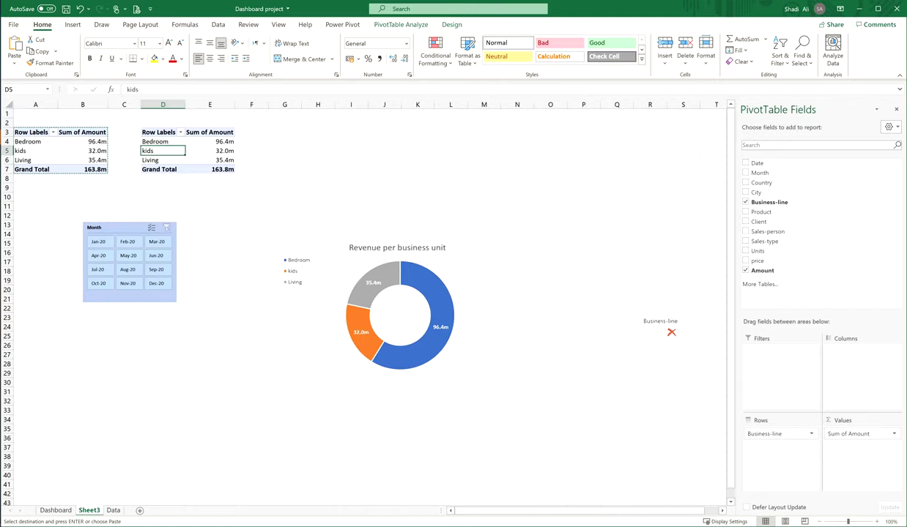
pyautogui.moveTo(781, 436); pyautogui.dragTo(644, 320)
pyautogui.moveTo(759, 213); pyautogui.dragTo(752, 437)
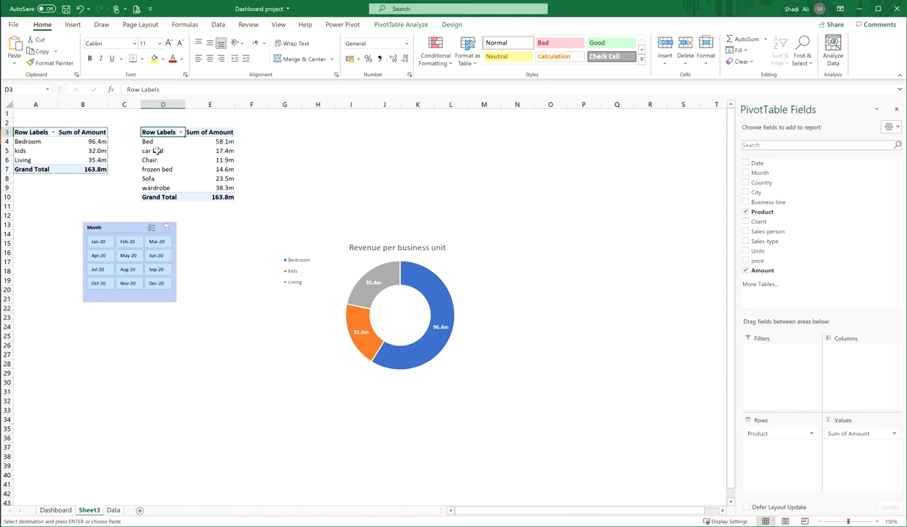
pyautogui.click(156, 150)
# - Insert a doughnut chart from the Product pivot and move it up and right, off the Revenue chart
pyautogui.click(73, 24)
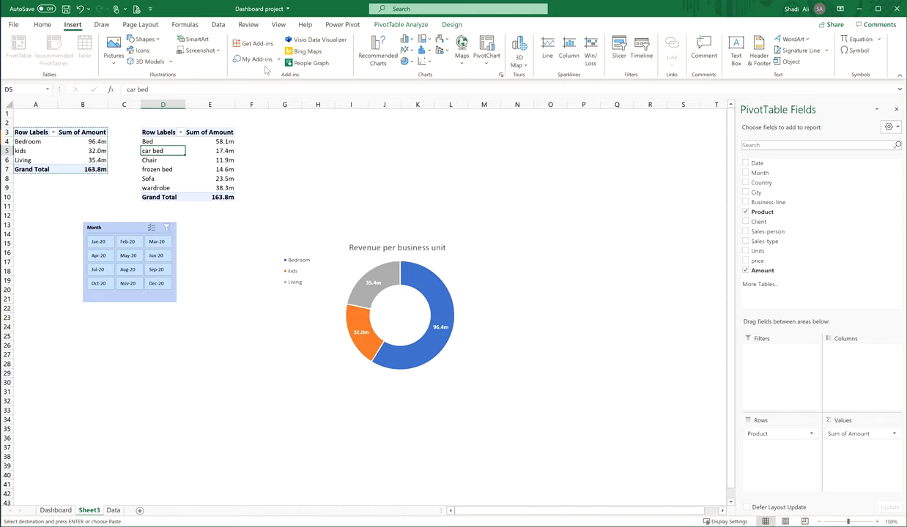
pyautogui.click(405, 61)
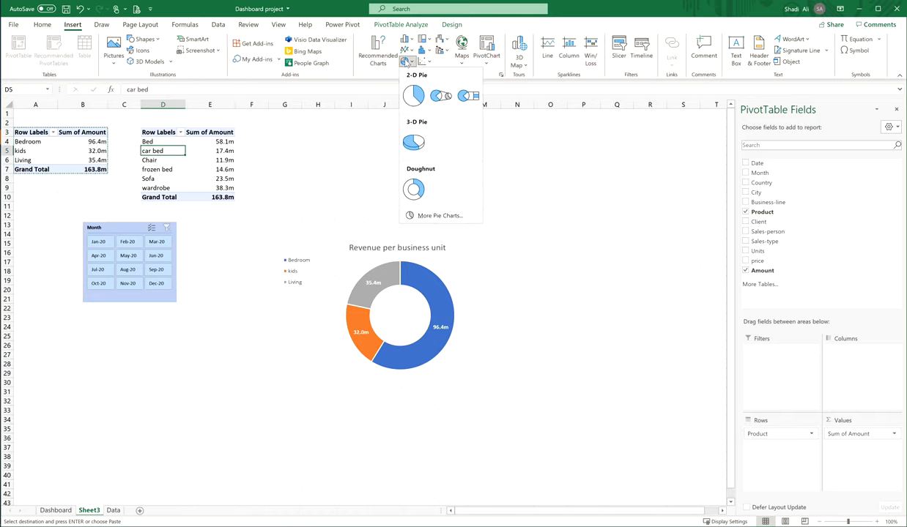
pyautogui.click(415, 189)
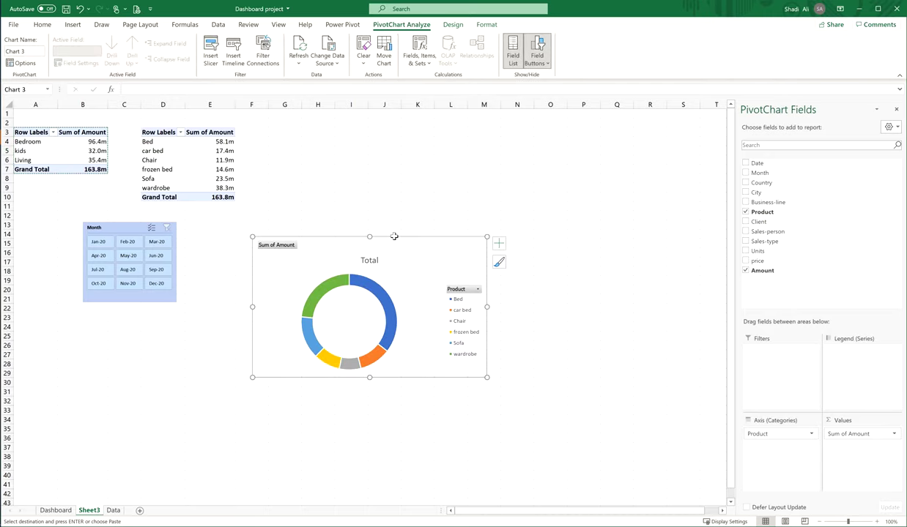
pyautogui.moveTo(473, 263); pyautogui.dragTo(582, 160)
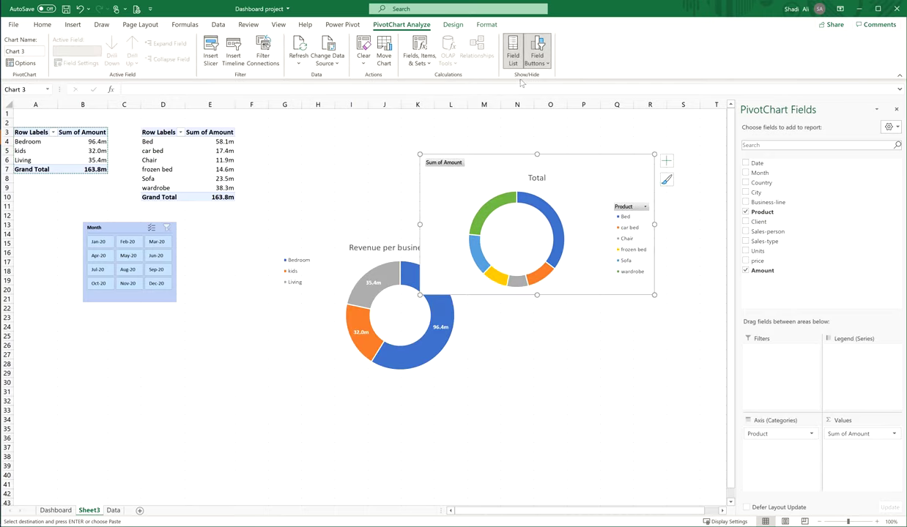
# - Give the Product chart No Fill and No Outline
pyautogui.click(486, 24)
pyautogui.click(391, 39)
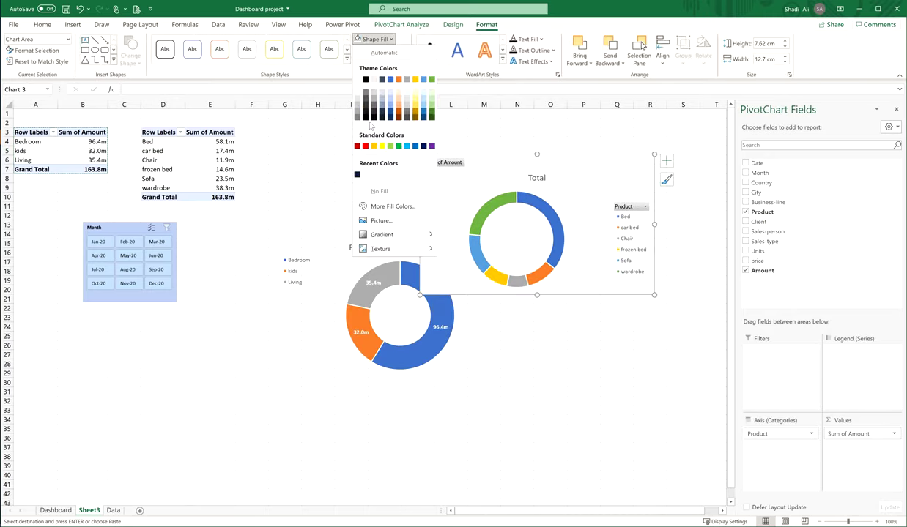
pyautogui.click(379, 191)
pyautogui.click(381, 50)
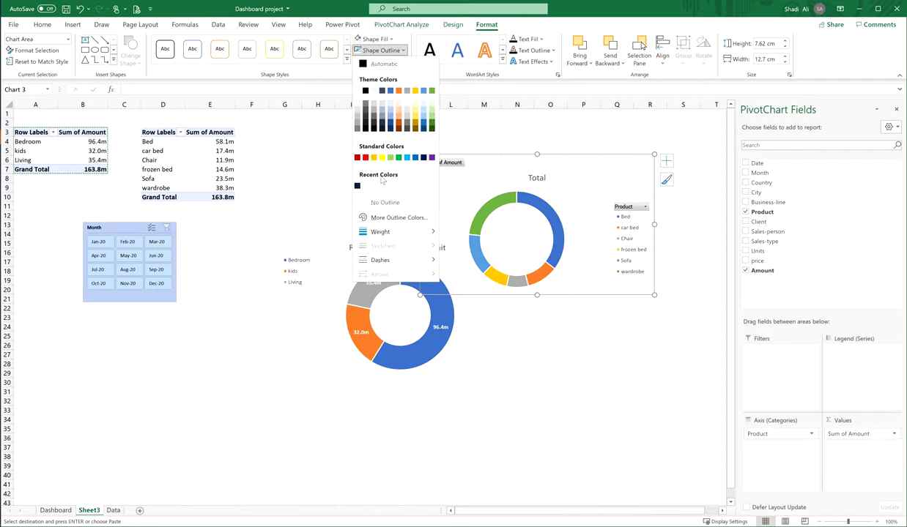
pyautogui.click(380, 203)
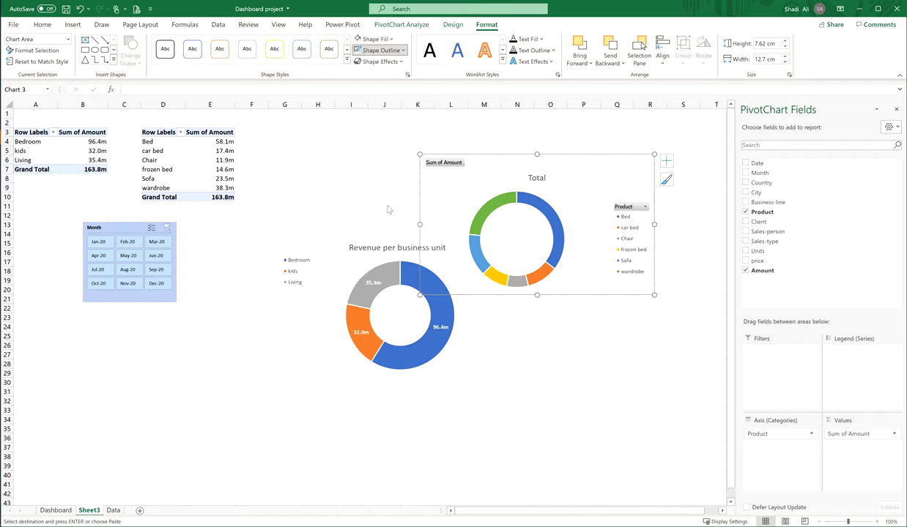
# - Hide all field buttons on the Product chart and delete its Total title
pyautogui.rightClick(627, 210)
pyautogui.click(590, 355)
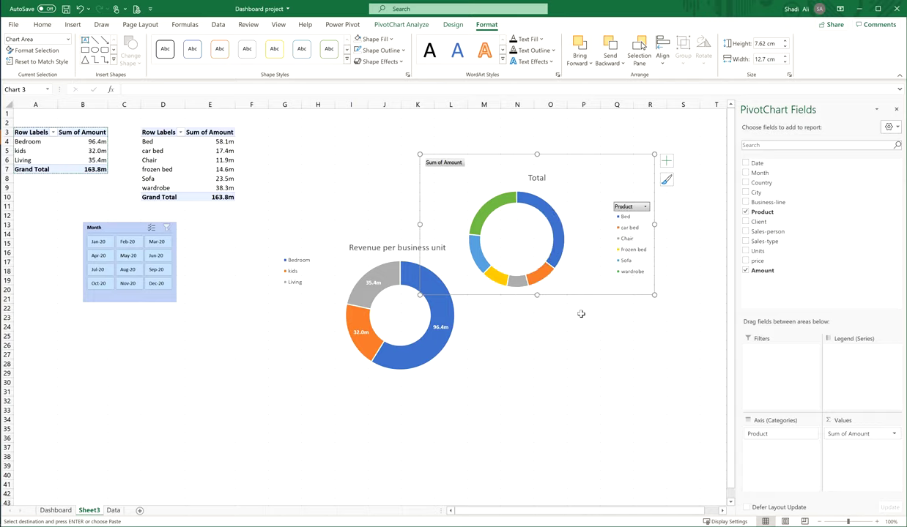
pyautogui.click(540, 167)
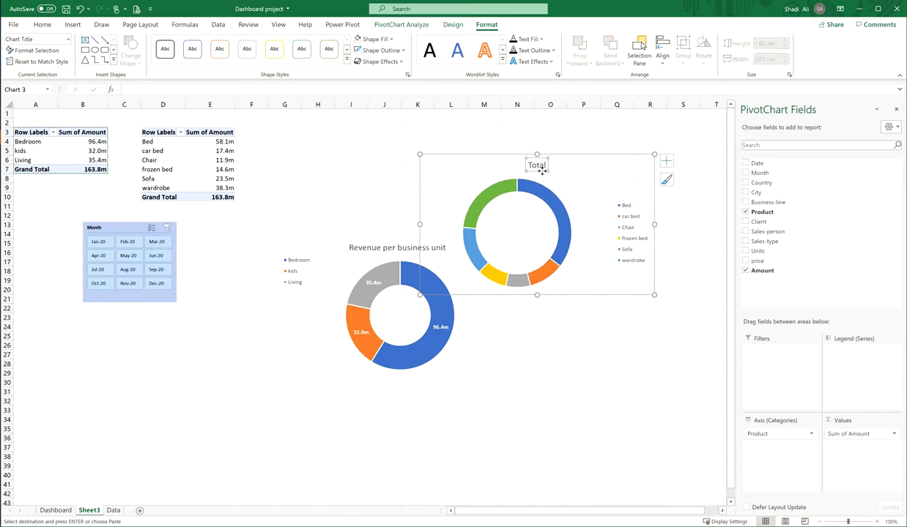
pyautogui.press('Delete')
# - Set the Product doughnut's hole size to 65%
pyautogui.click(540, 180)
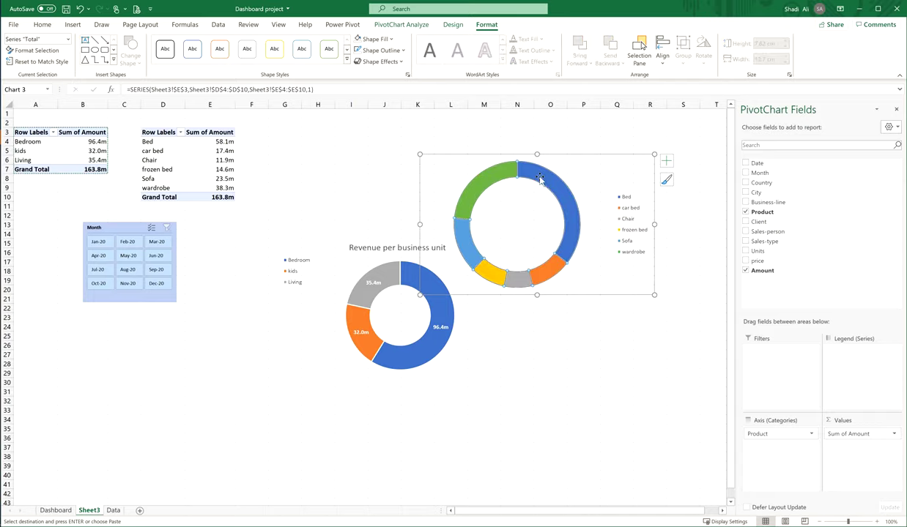
pyautogui.doubleClick(539, 178)
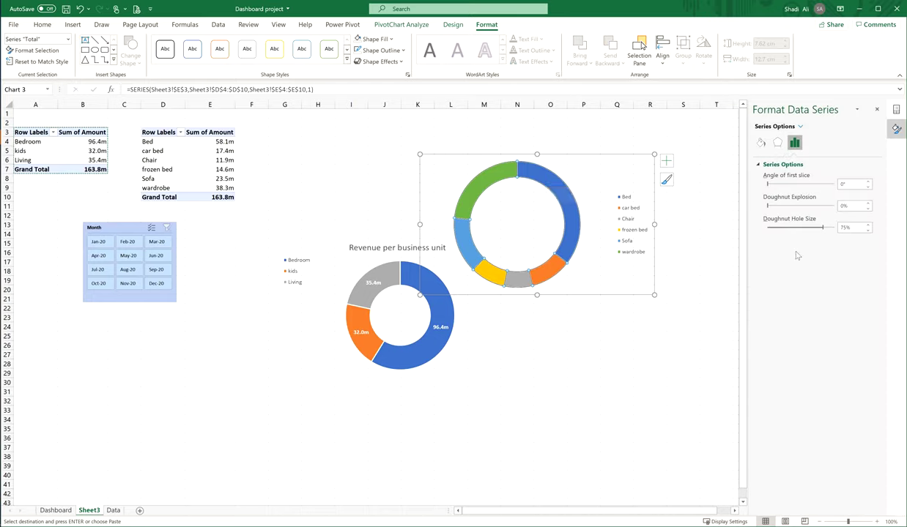
pyautogui.click(843, 227)
pyautogui.write('65')
pyautogui.press('Return')
# - Move the Product chart over the Revenue chart and enlarge it to 9.21 × 13.66 cm
pyautogui.moveTo(596, 154); pyautogui.dragTo(479, 231)
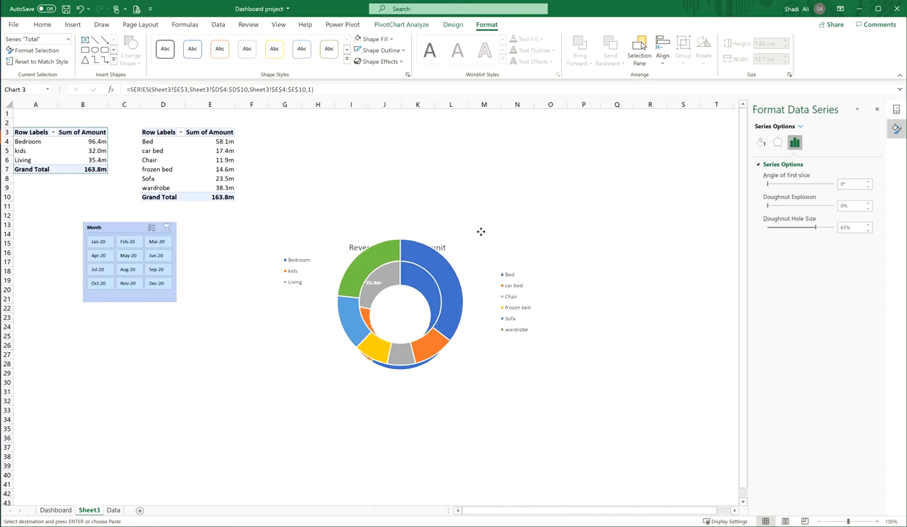
pyautogui.moveTo(479, 231); pyautogui.dragTo(479, 233)
pyautogui.moveTo(302, 373); pyautogui.dragTo(287, 396)
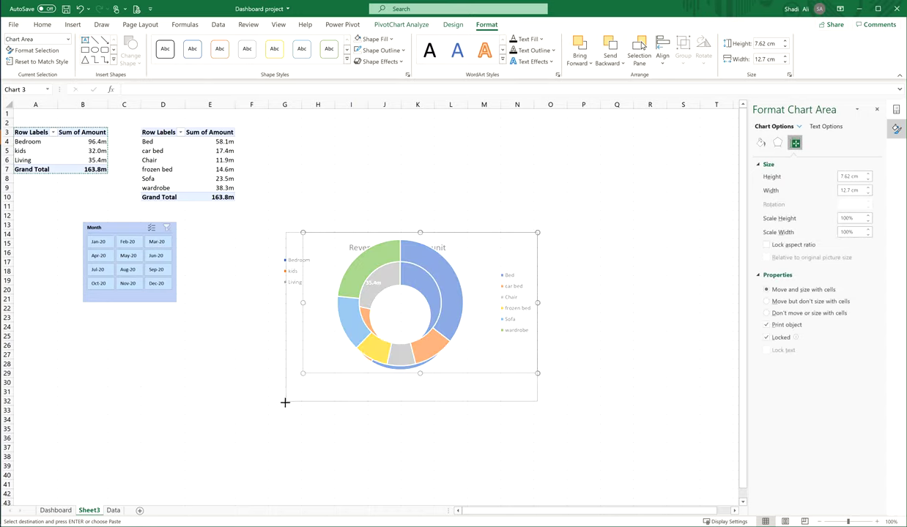
pyautogui.moveTo(286, 396); pyautogui.dragTo(285, 402)
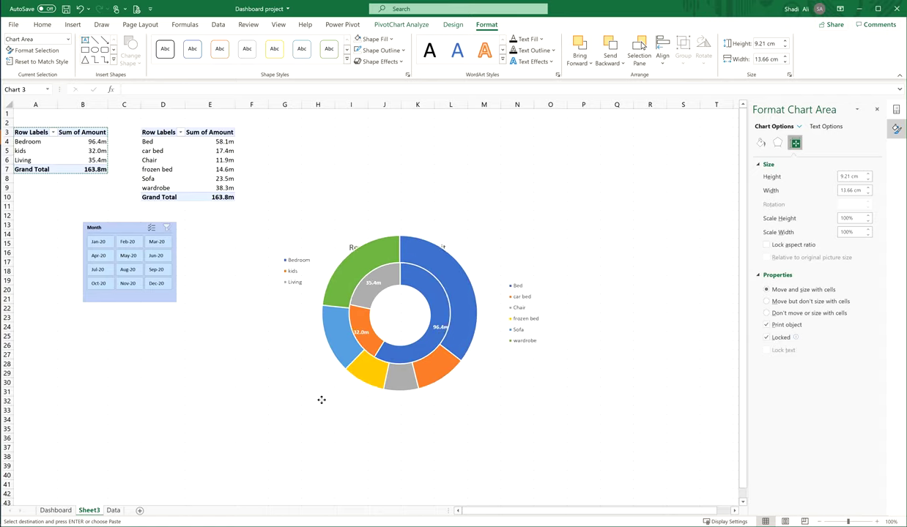
pyautogui.click(503, 309)
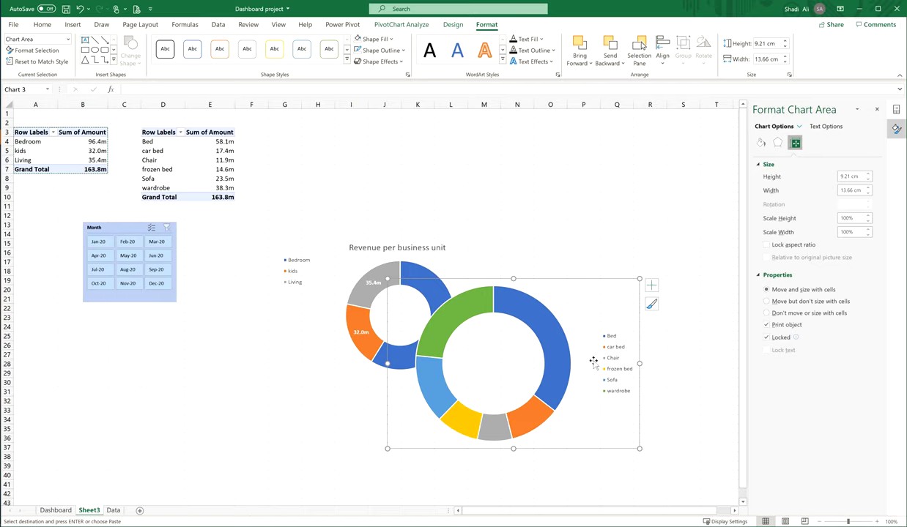
# - Sort the product pivot from largest to smallest amount
pyautogui.rightClick(220, 142)
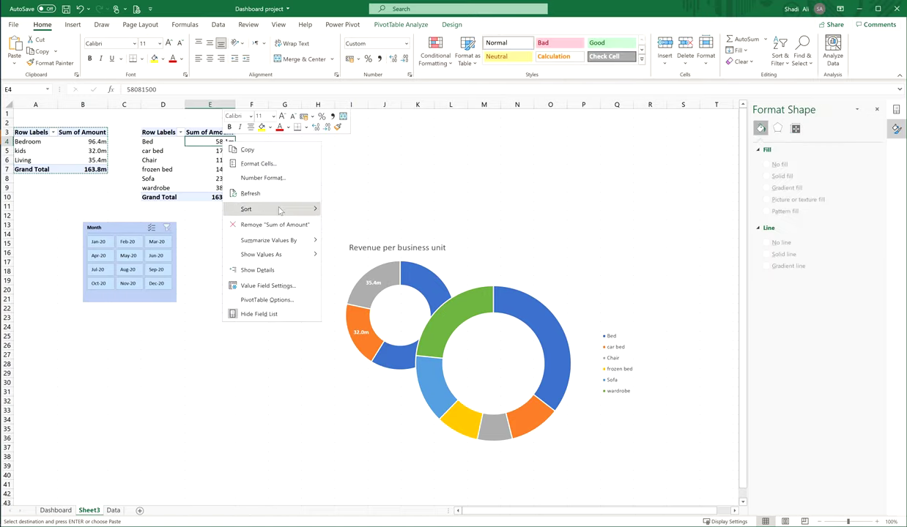
pyautogui.moveTo(308, 209)
pyautogui.click(365, 223)
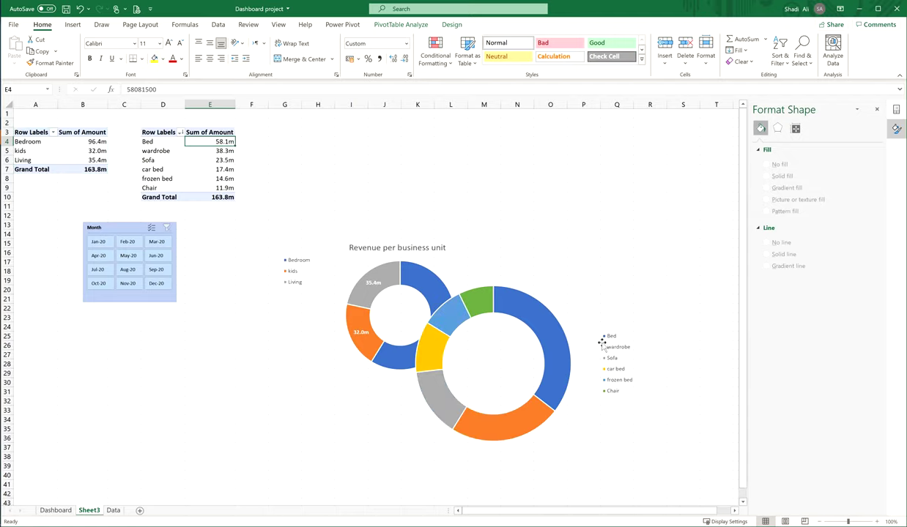
# - Move the product doughnut so its ring is centred around the business-unit doughnut
pyautogui.click(531, 310)
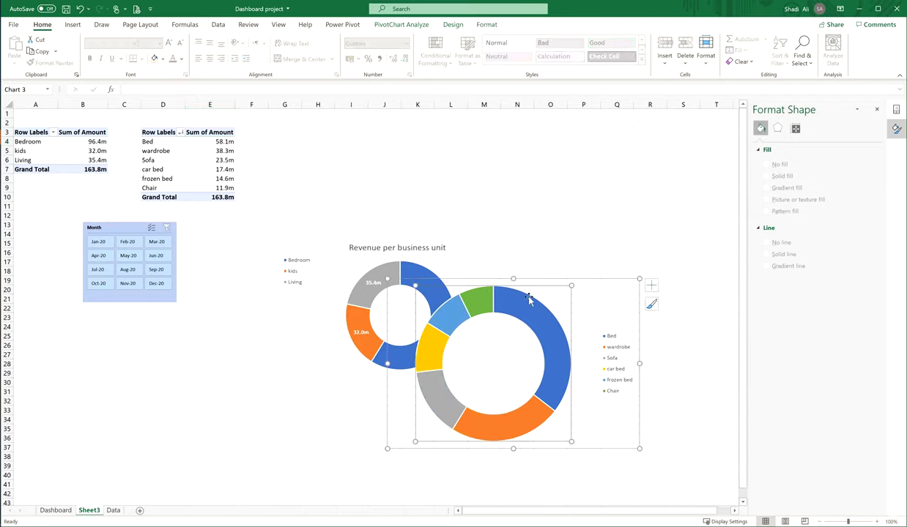
pyautogui.moveTo(540, 279); pyautogui.dragTo(448, 229)
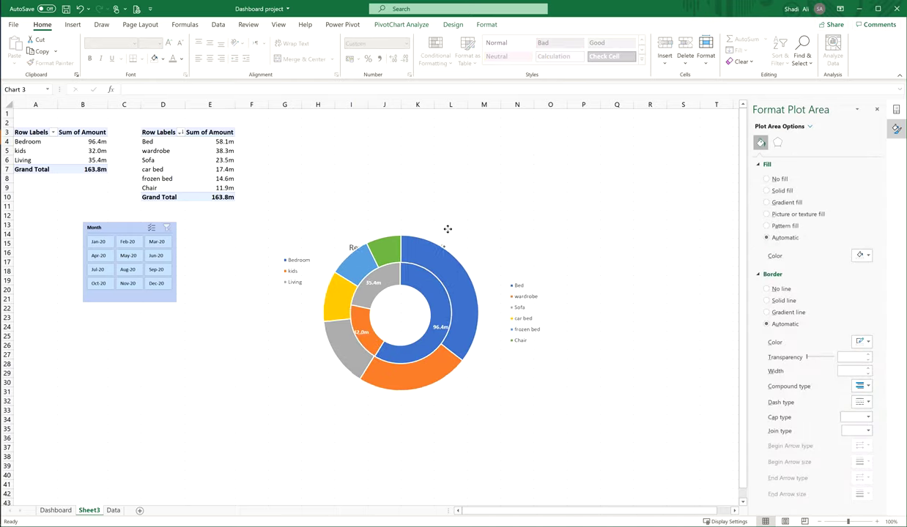
pyautogui.click(466, 242)
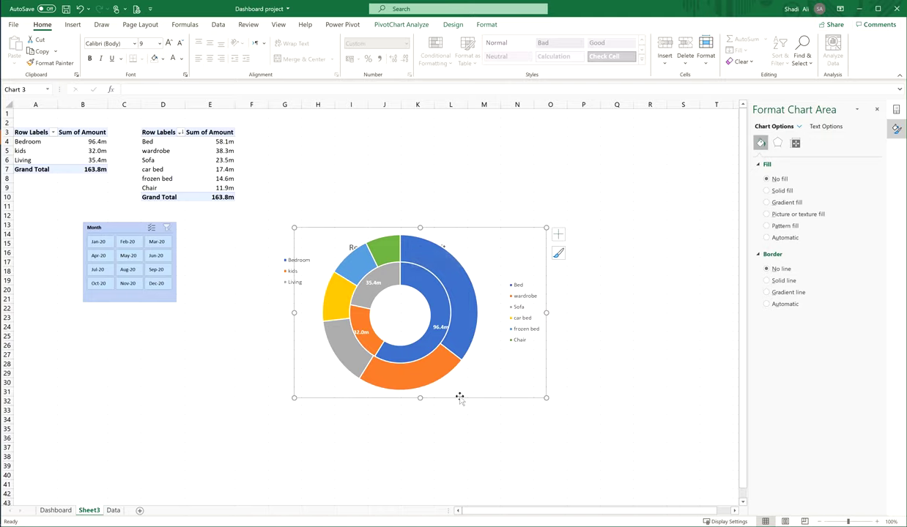
pyautogui.moveTo(461, 398); pyautogui.dragTo(460, 398)
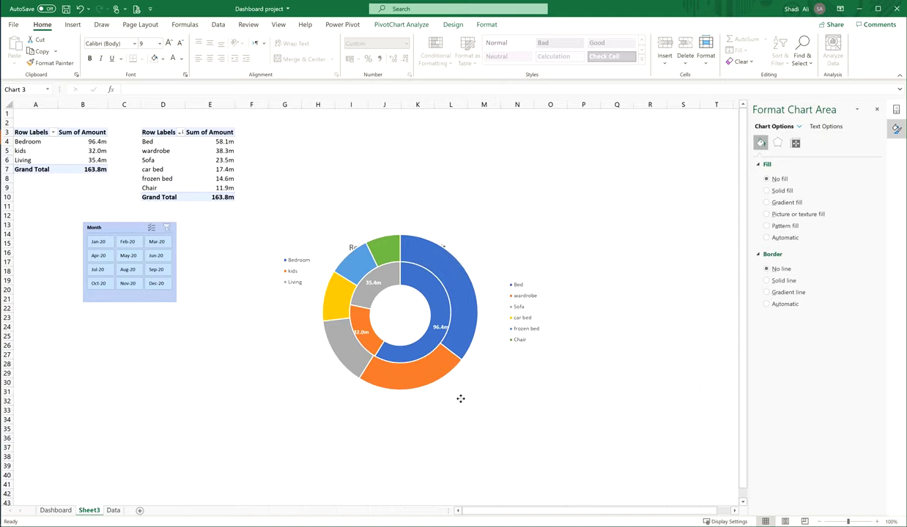
pyautogui.click(445, 293)
# - Add bold white value labels to the outer ring and enlarge the product chart slightly
pyautogui.rightClick(452, 286)
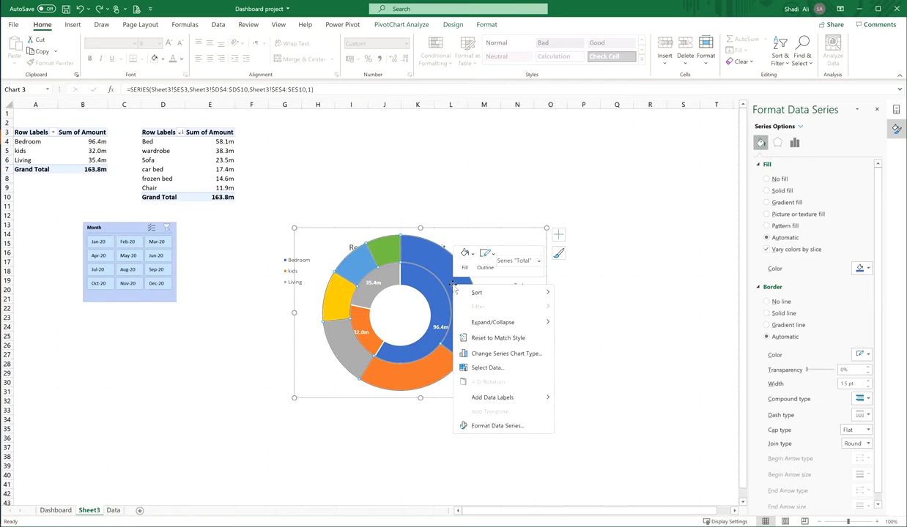
pyautogui.click(492, 397)
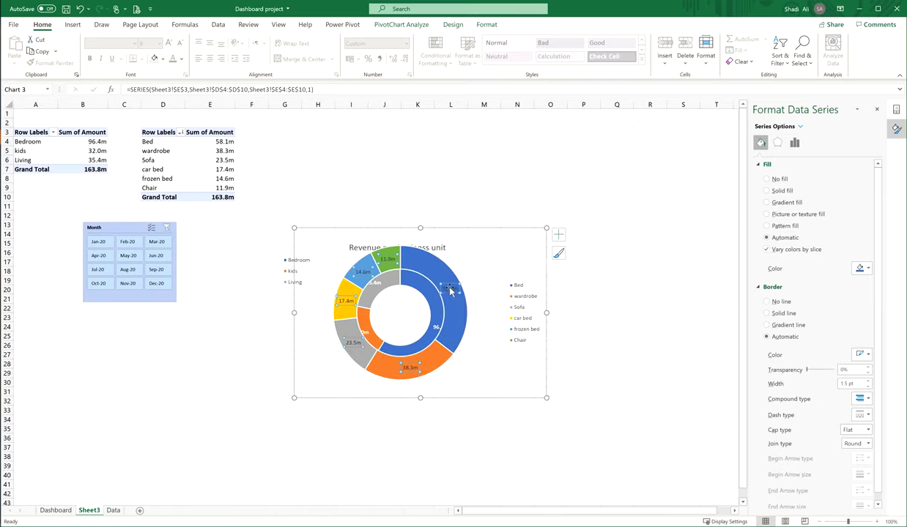
pyautogui.click(450, 291)
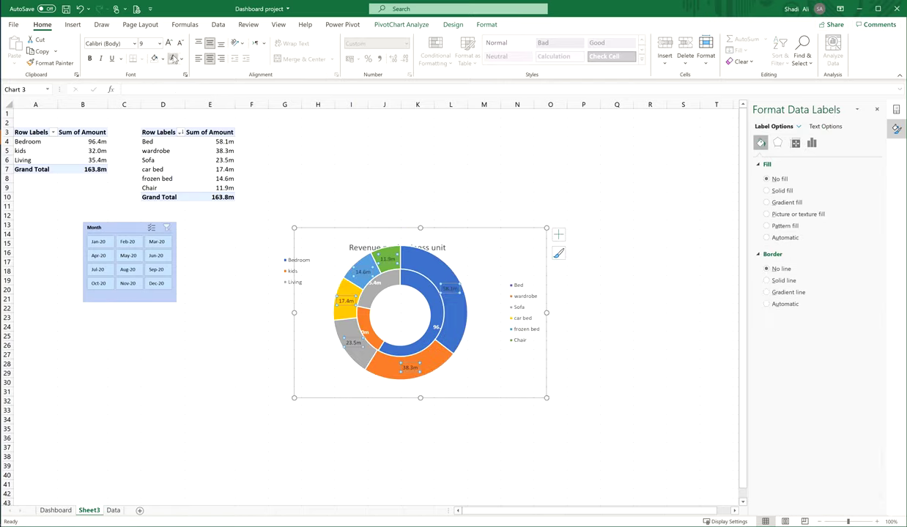
pyautogui.click(173, 58)
pyautogui.click(90, 57)
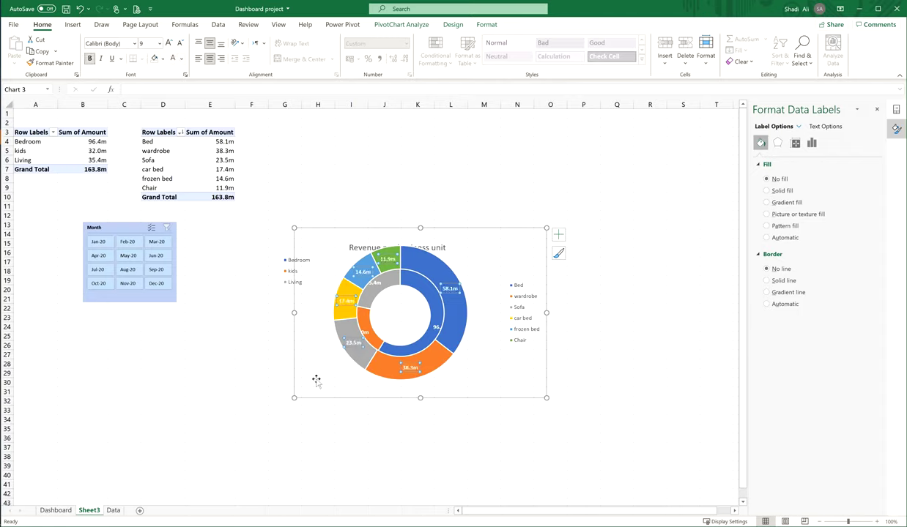
pyautogui.click(290, 400)
pyautogui.moveTo(289, 400); pyautogui.dragTo(282, 409)
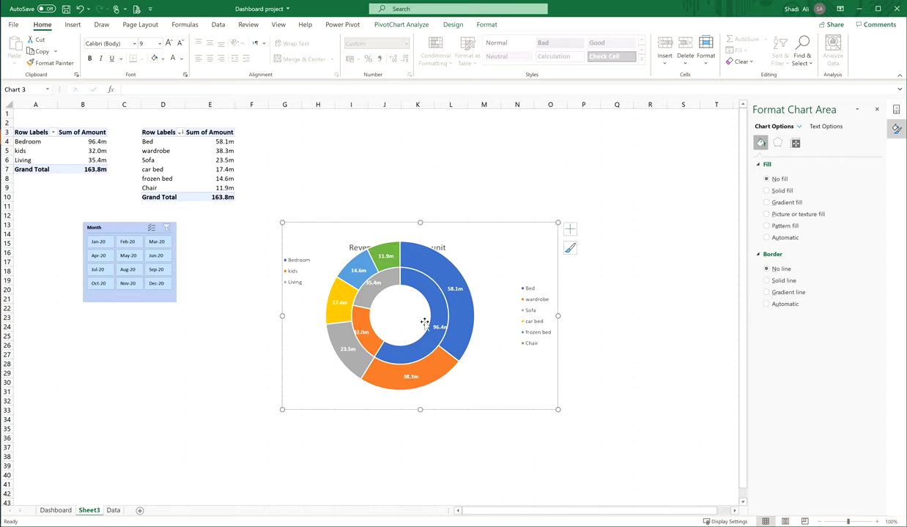
# - Isolate the outer ring's individual labels, dragging the 14.6m label off its slice
pyautogui.click(385, 263)
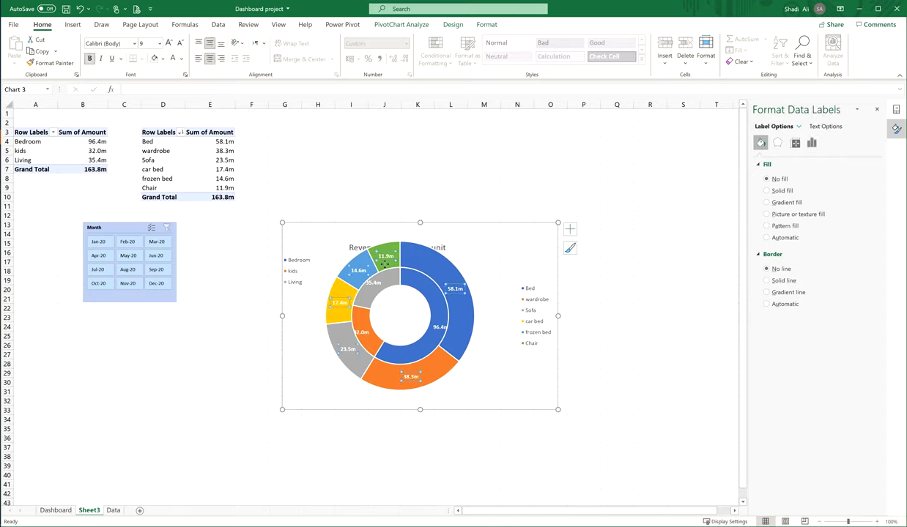
pyautogui.click(385, 259)
pyautogui.click(357, 266)
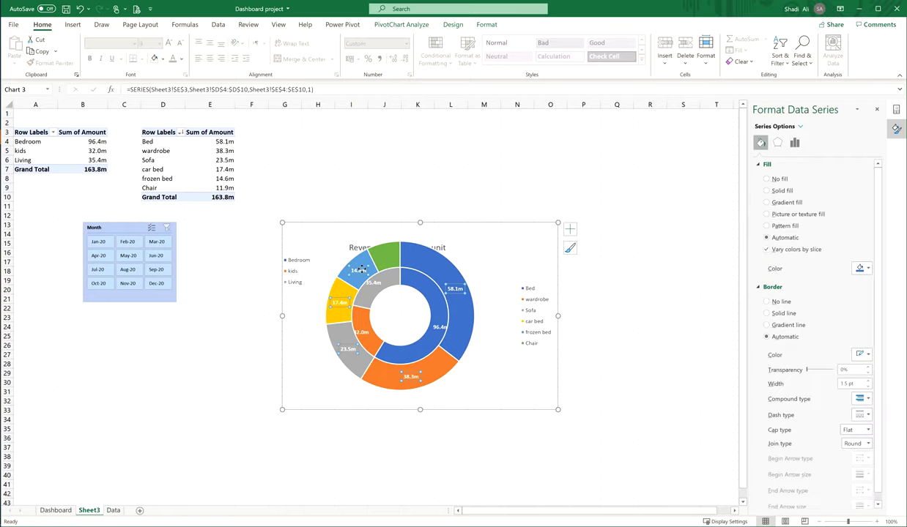
pyautogui.click(359, 271)
pyautogui.click(360, 272)
pyautogui.moveTo(361, 272)
pyautogui.mouseDown()
pyautogui.moveTo(344, 306)
pyautogui.moveTo(348, 348)
pyautogui.moveTo(416, 394)
pyautogui.mouseUp()
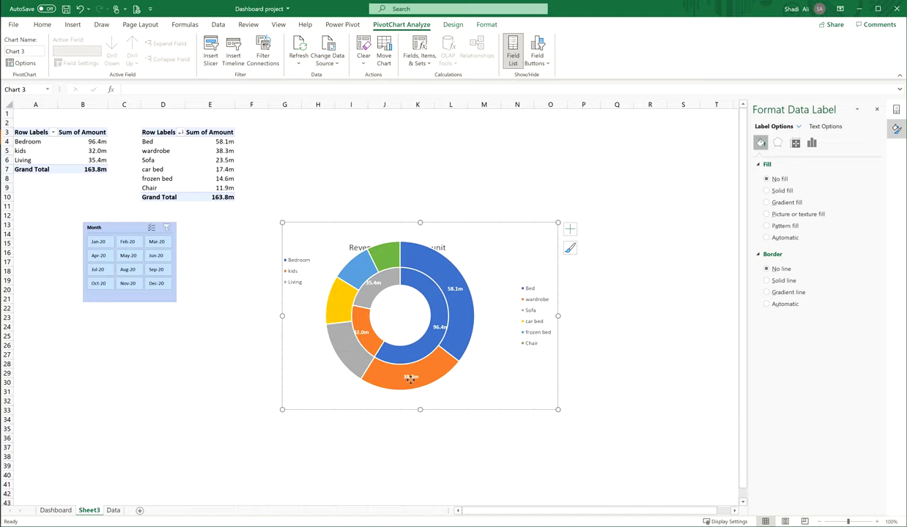
# - Single out the 38.3m label and drag it away from its slice
pyautogui.click(410, 378)
pyautogui.click(414, 384)
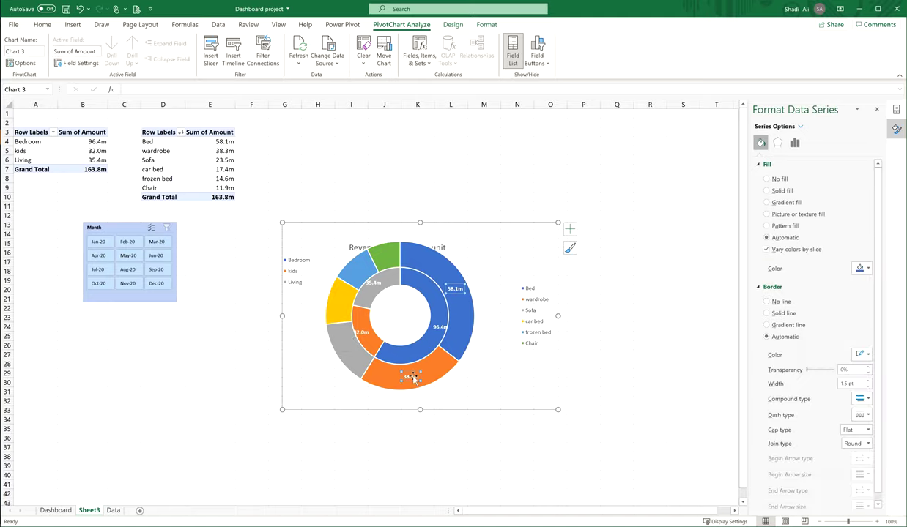
pyautogui.click(412, 379)
pyautogui.click(413, 379)
pyautogui.moveTo(417, 388); pyautogui.dragTo(411, 380)
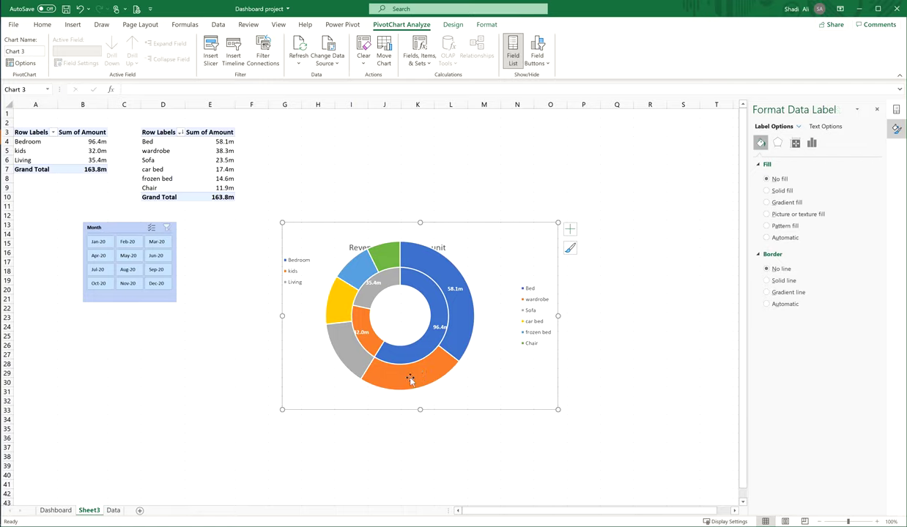
pyautogui.click(410, 379)
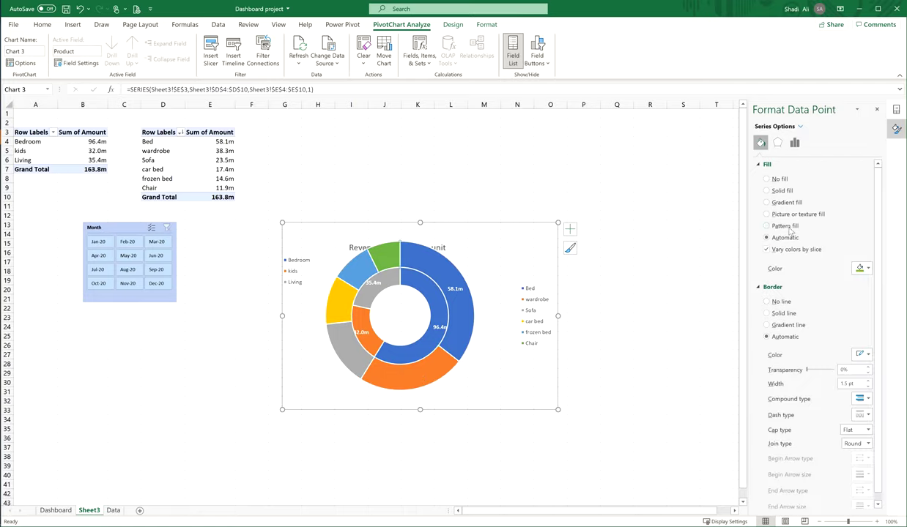
# - Set the green, yellow and grey outer-ring slices to No fill
pyautogui.click(767, 179)
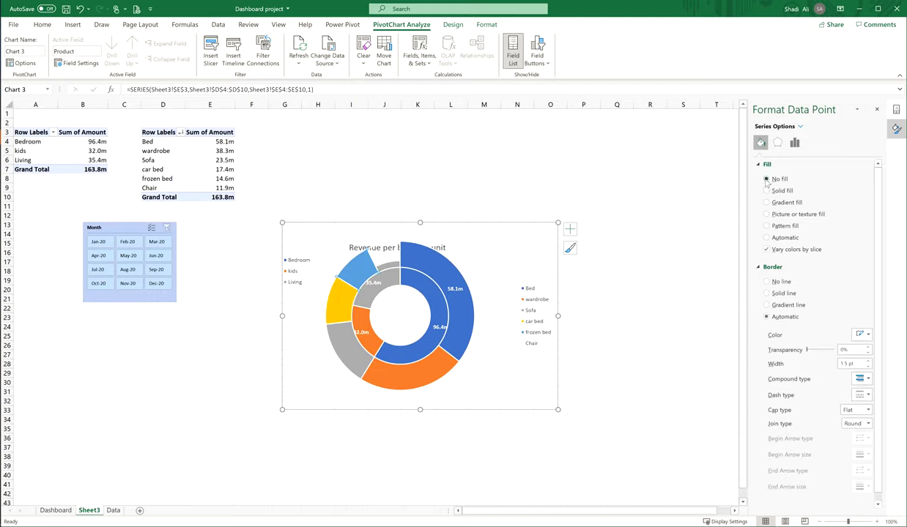
pyautogui.click(342, 301)
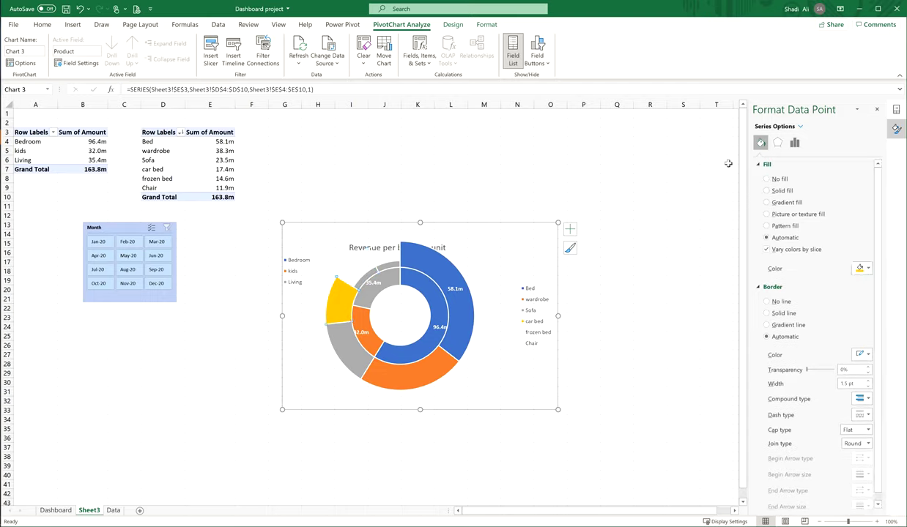
pyautogui.click(767, 179)
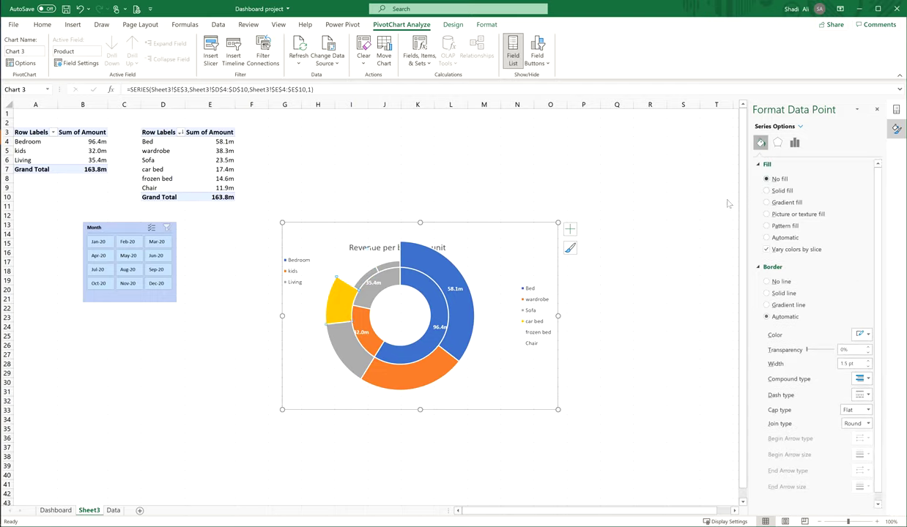
pyautogui.click(766, 179)
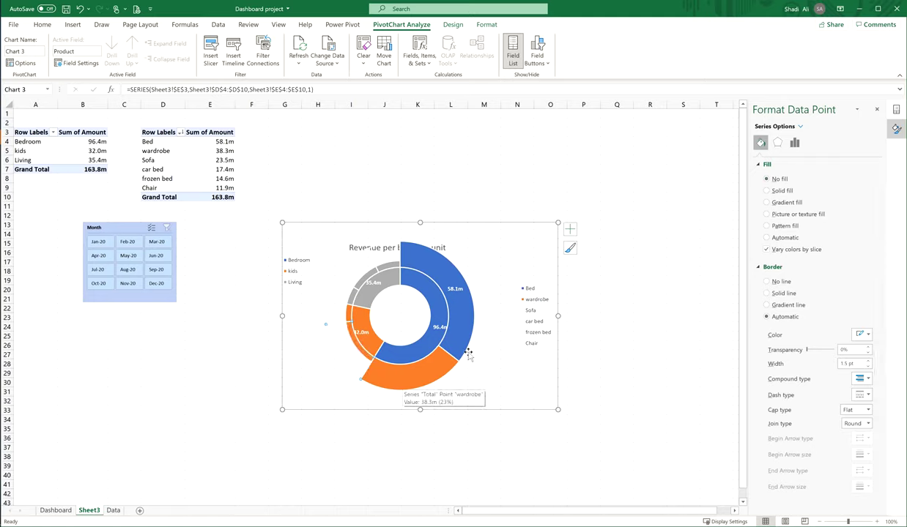
# - Add a 38.3m value label to the orange wardrobe slice
pyautogui.click(423, 377)
pyautogui.rightClick(423, 377)
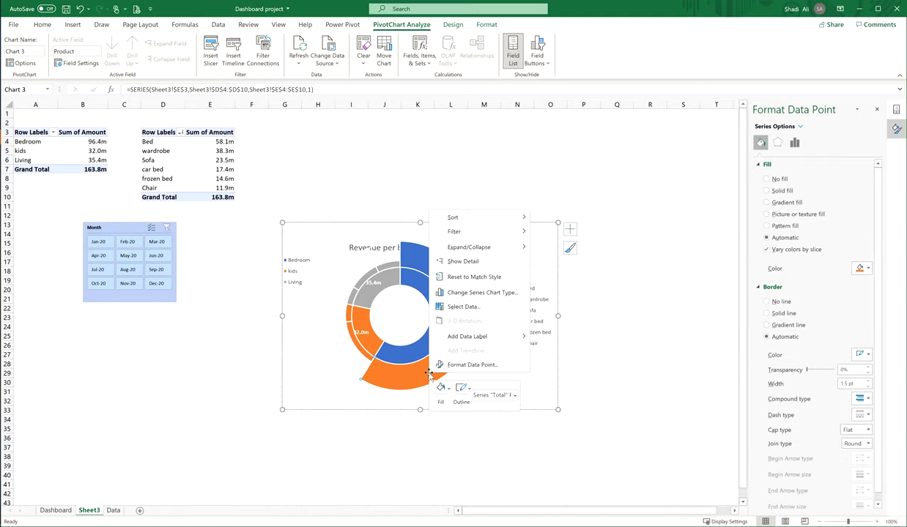
pyautogui.click(439, 326)
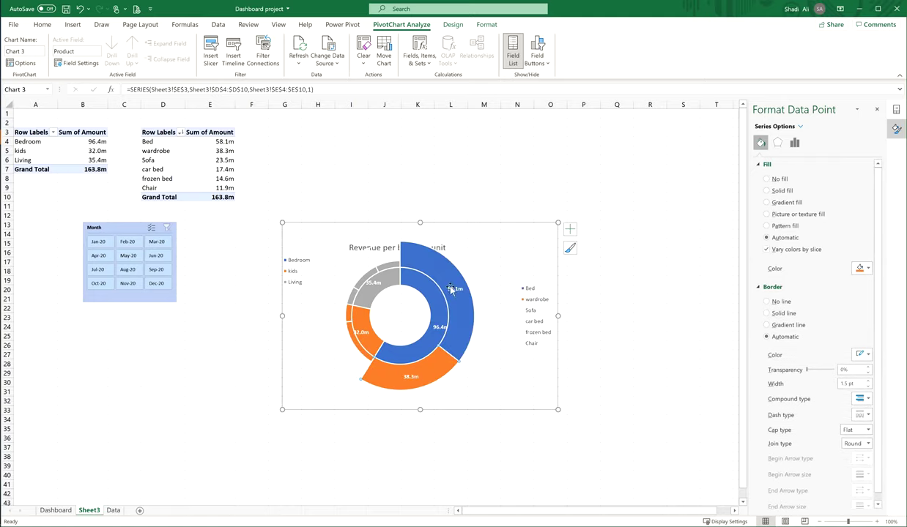
# - Delete the Chair and frozen bed entries from the product legend
pyautogui.click(529, 341)
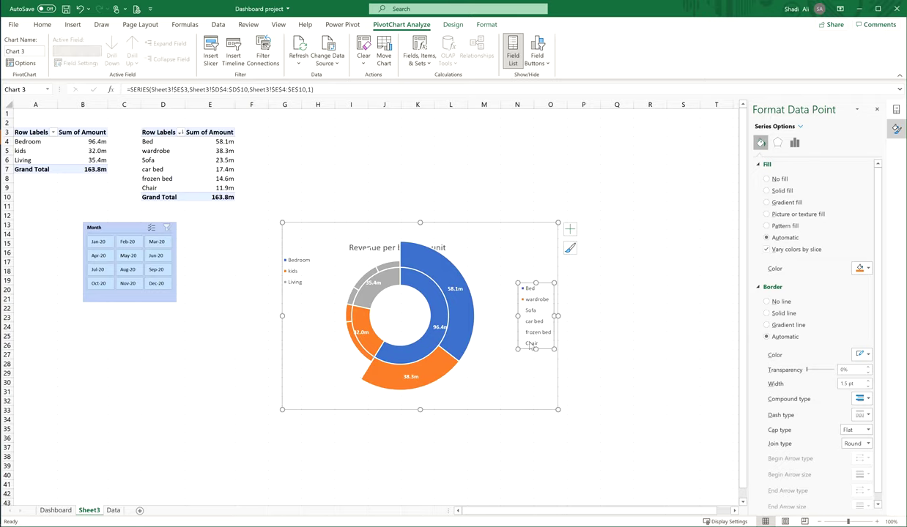
pyautogui.click(531, 344)
pyautogui.press('Delete')
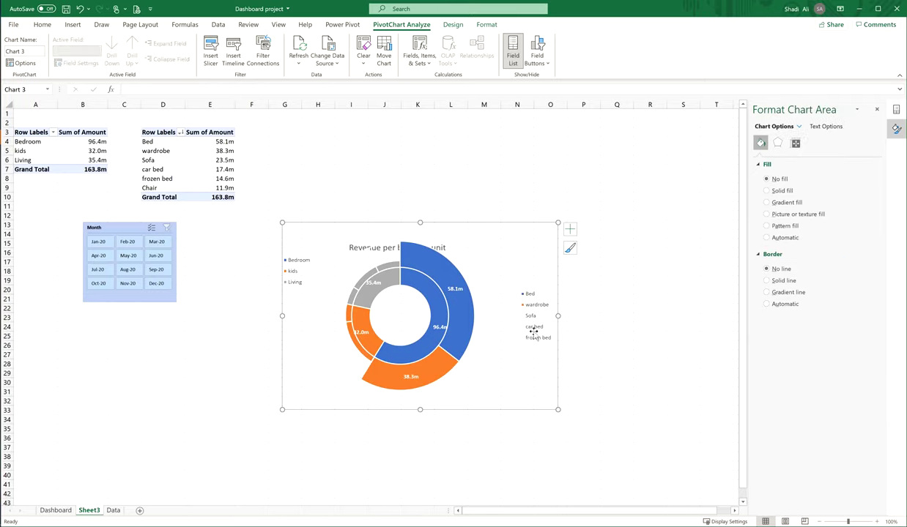
pyautogui.click(536, 341)
pyautogui.click(536, 341)
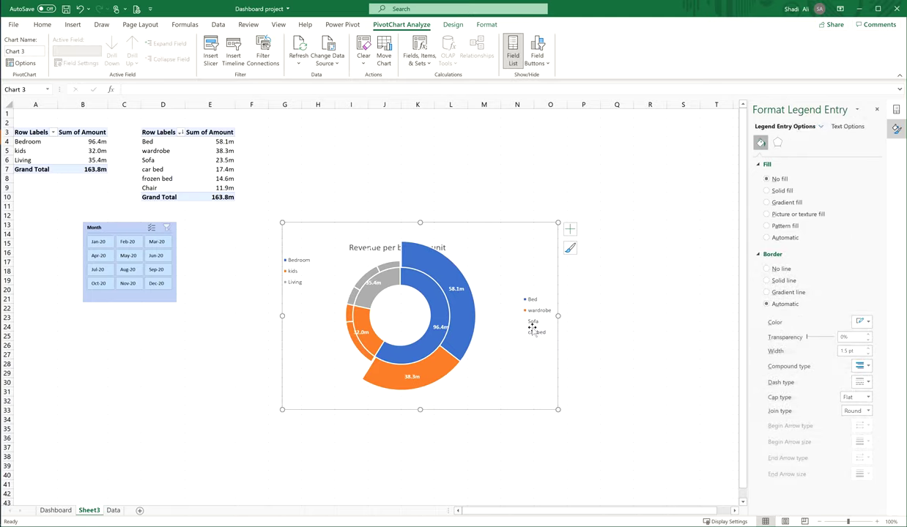
pyautogui.press('Delete')
# - Delete the car bed and Sofa entries, leaving only Bed and wardrobe
pyautogui.click(535, 336)
pyautogui.click(535, 335)
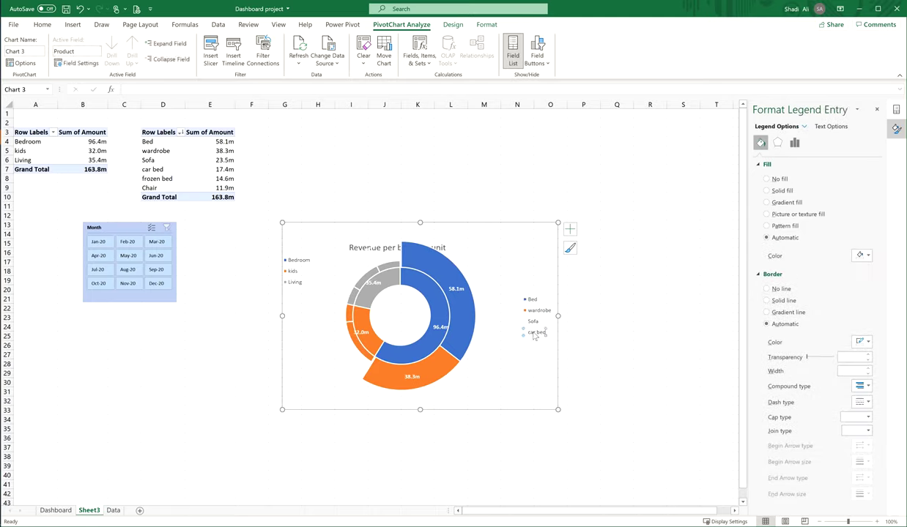
pyautogui.press('Delete')
pyautogui.click(536, 331)
pyautogui.click(535, 331)
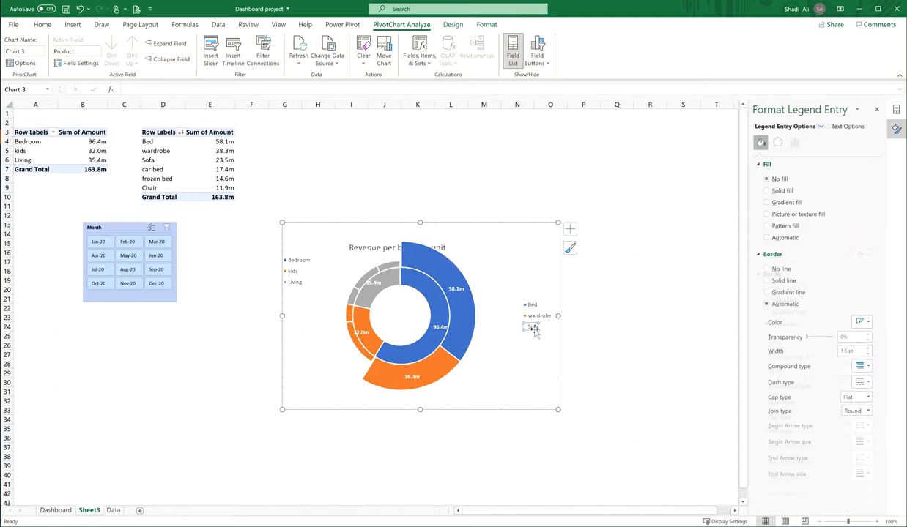
pyautogui.press('Delete')
pyautogui.click(530, 306)
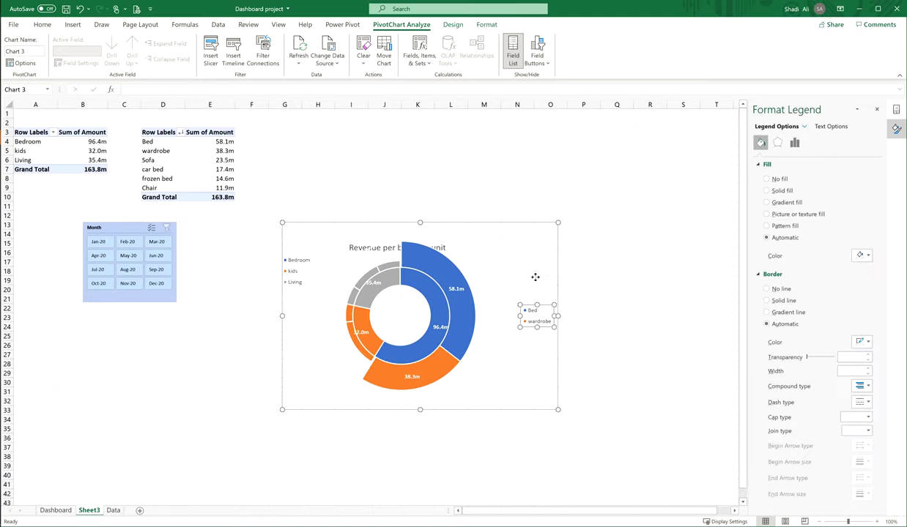
pyautogui.click(432, 372)
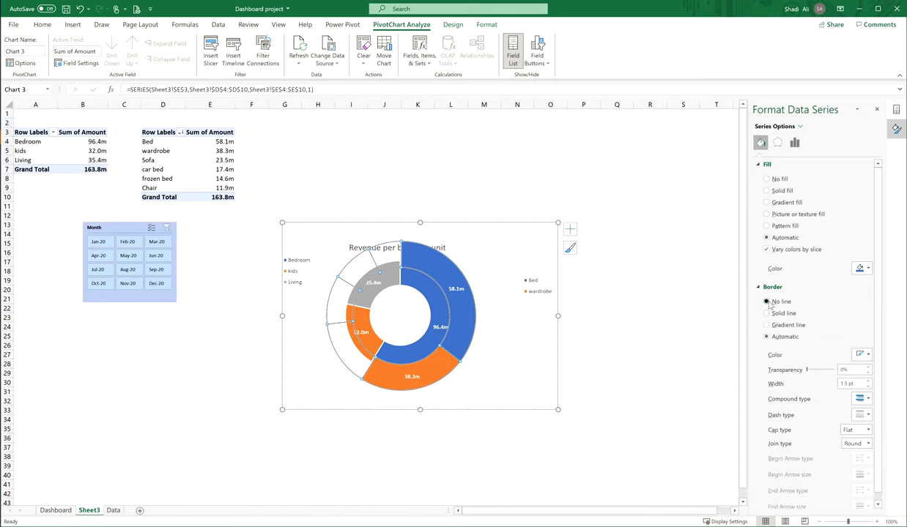
# - Set the outer ring's slice borders to No line and send the outer chart to back
pyautogui.click(767, 302)
pyautogui.click(407, 297)
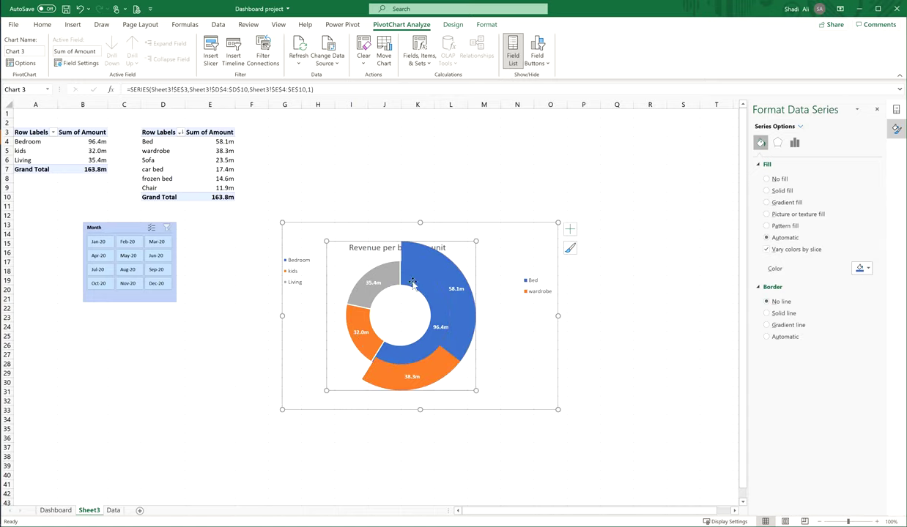
pyautogui.rightClick(483, 222)
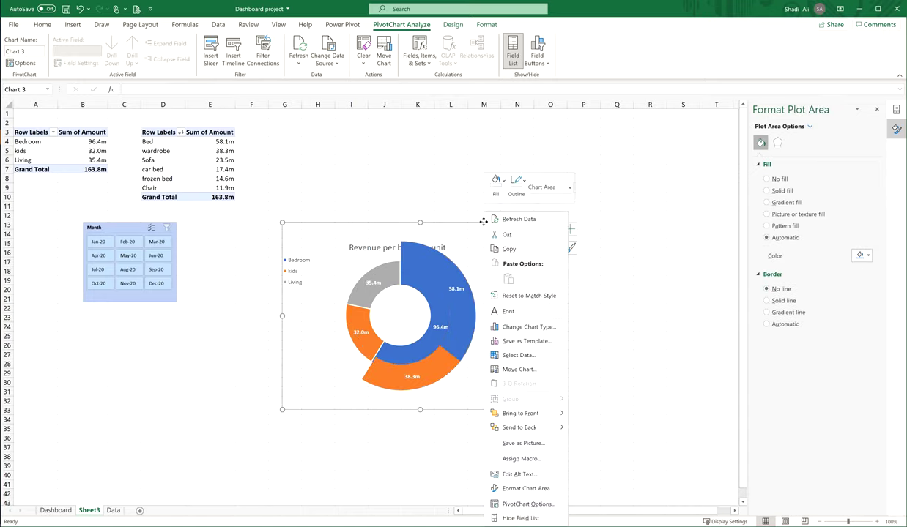
pyautogui.click(520, 427)
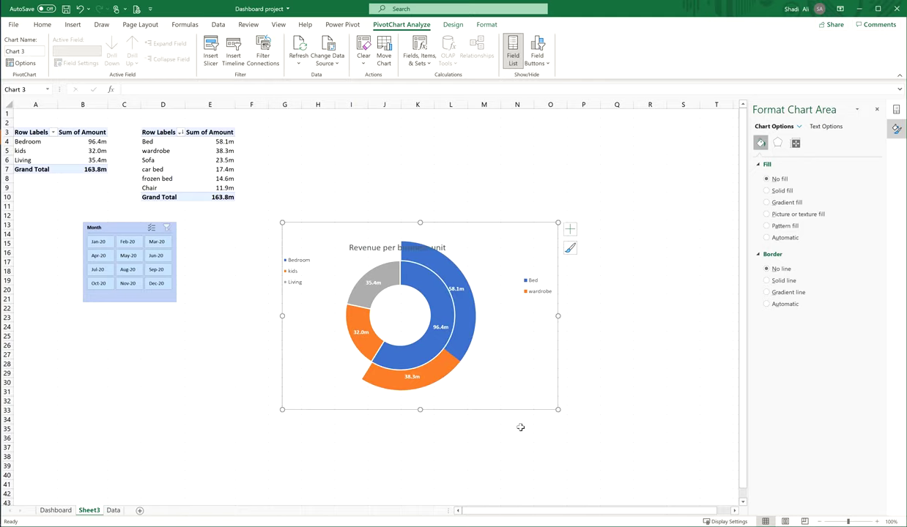
# - Check the inner doughnut ring's Fill & Line border settings
pyautogui.click(391, 282)
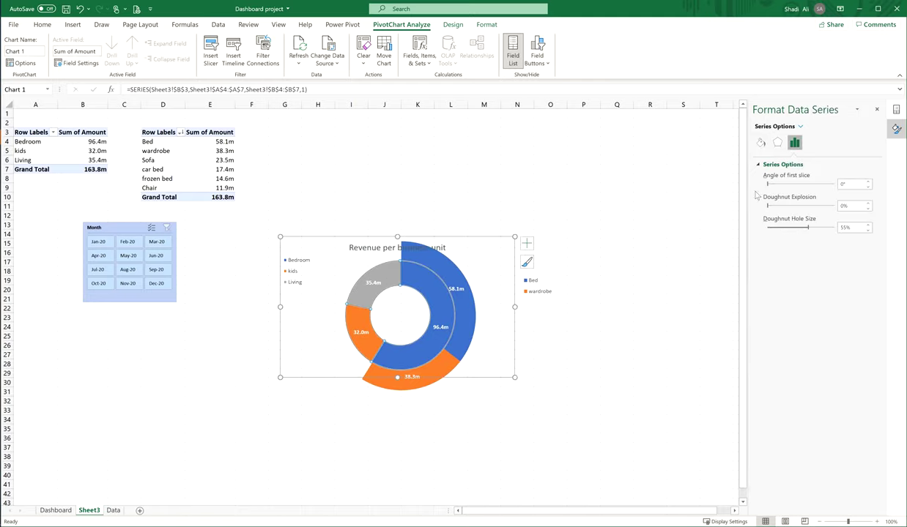
pyautogui.click(761, 142)
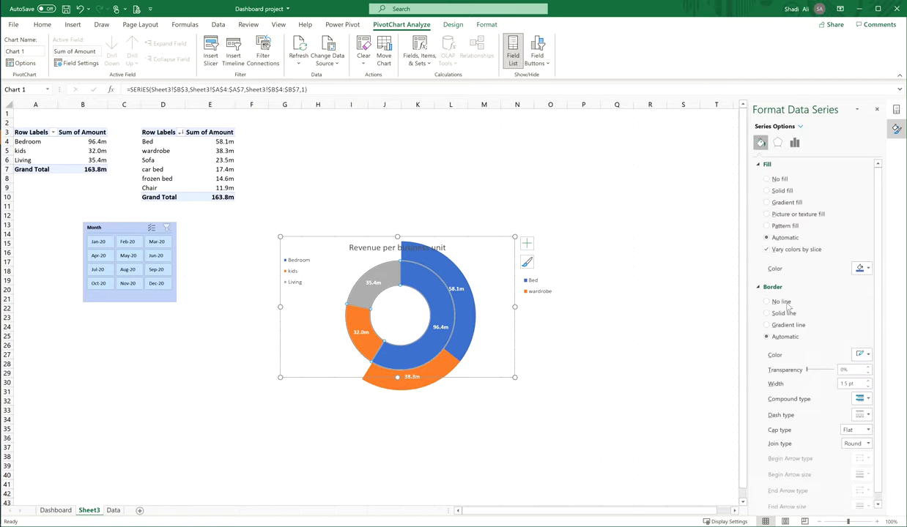
pyautogui.click(574, 362)
# - Move the Bed and wardrobe legend beside the Bedroom legend and decrease its font size
pyautogui.click(295, 284)
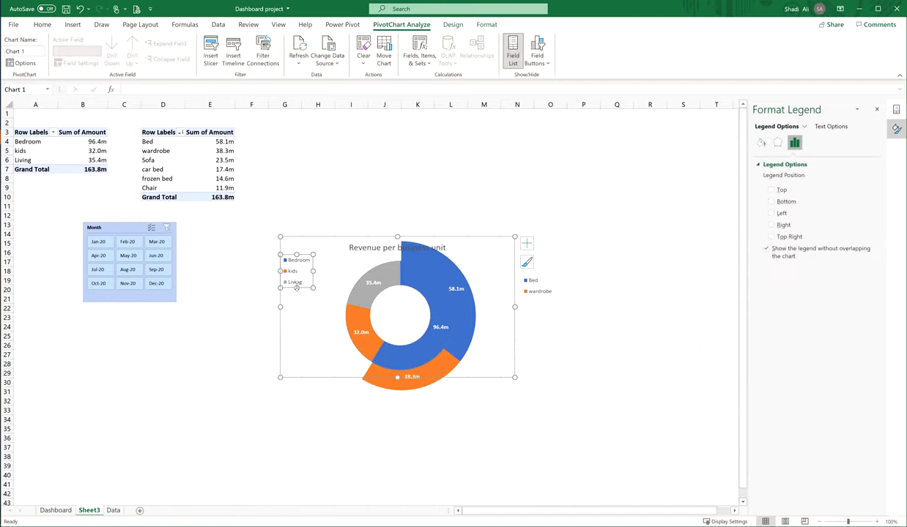
pyautogui.moveTo(296, 330); pyautogui.dragTo(296, 329)
pyautogui.click(537, 291)
pyautogui.click(539, 293)
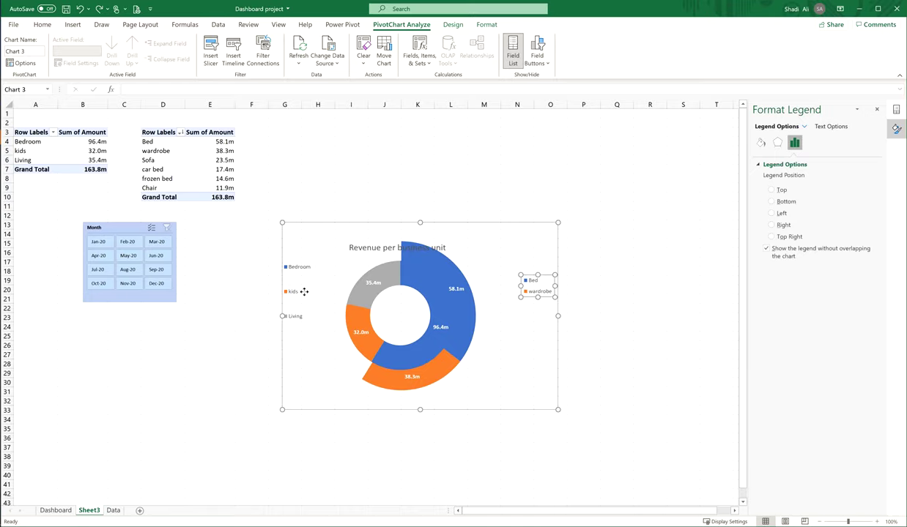
pyautogui.moveTo(304, 291); pyautogui.dragTo(313, 293)
pyautogui.click(42, 25)
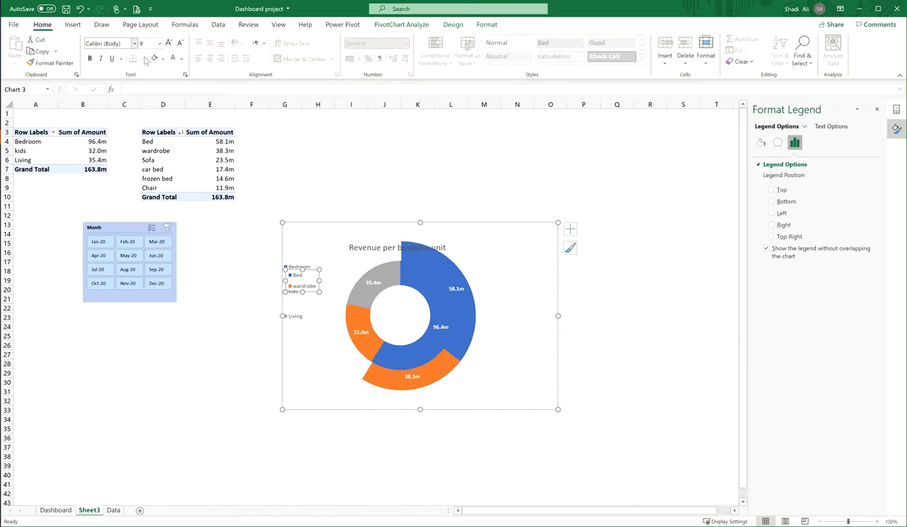
pyautogui.click(181, 44)
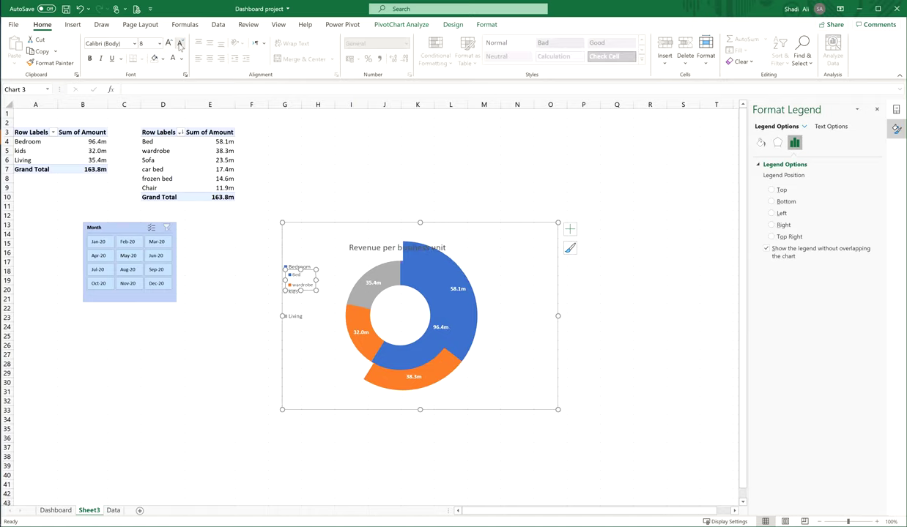
# - Stretch and nudge the Bedroom, kids, Living legend to align with Bed and wardrobe
pyautogui.click(289, 316)
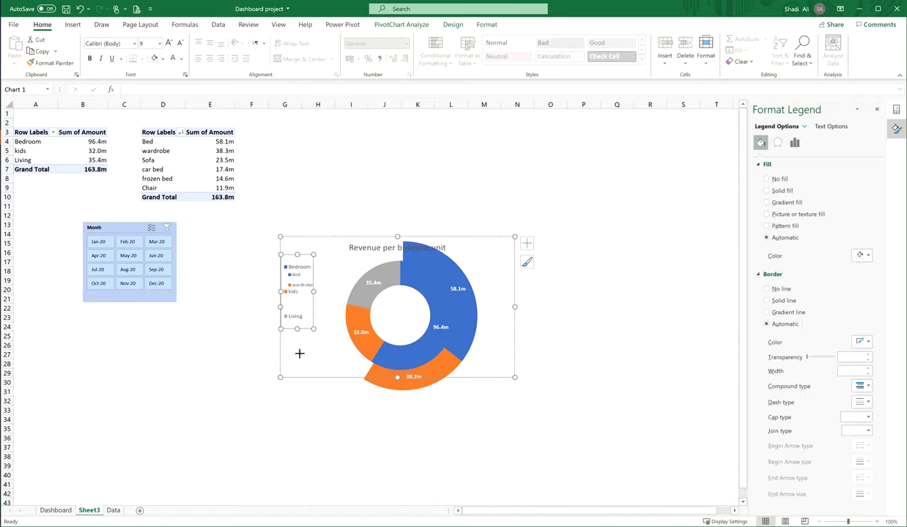
pyautogui.moveTo(299, 341); pyautogui.dragTo(300, 352)
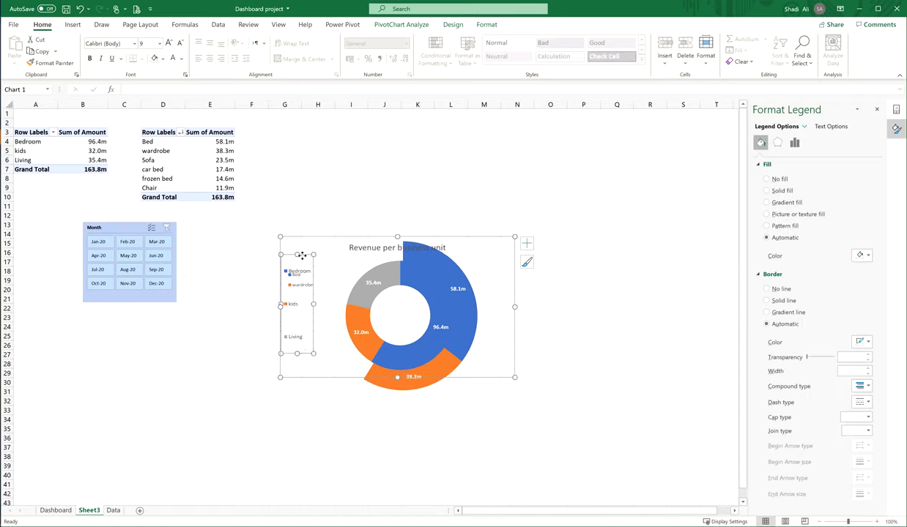
pyautogui.moveTo(302, 255); pyautogui.dragTo(302, 251)
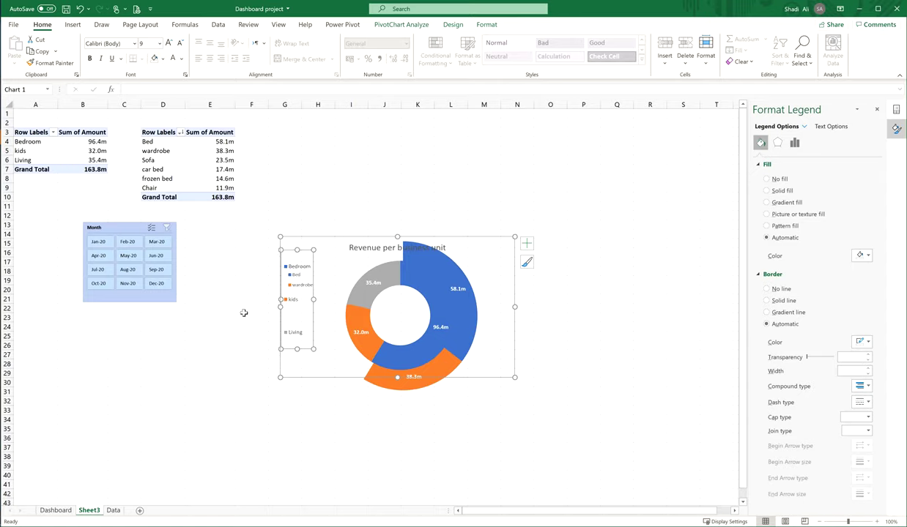
# - Apply Monochromatic Palette 5 to the inner business-unit doughnut, shading it in blues
pyautogui.click(244, 311)
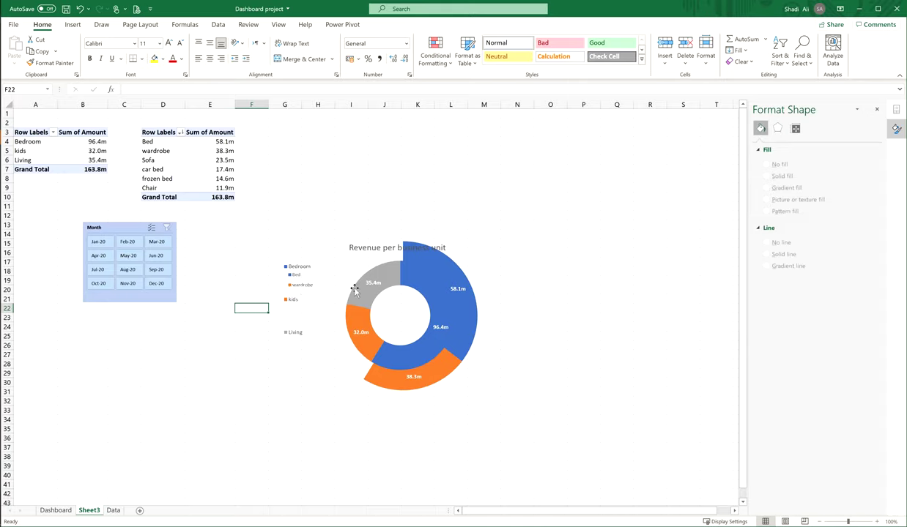
pyautogui.click(373, 270)
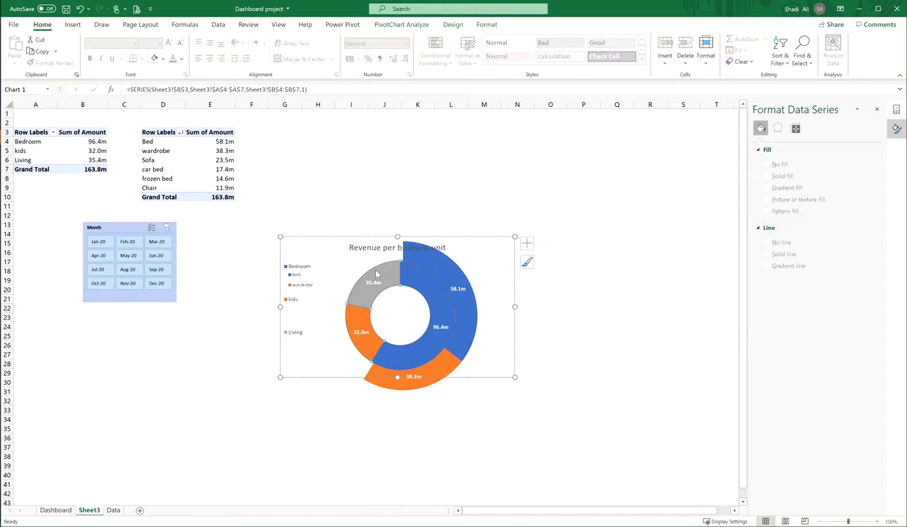
pyautogui.click(374, 237)
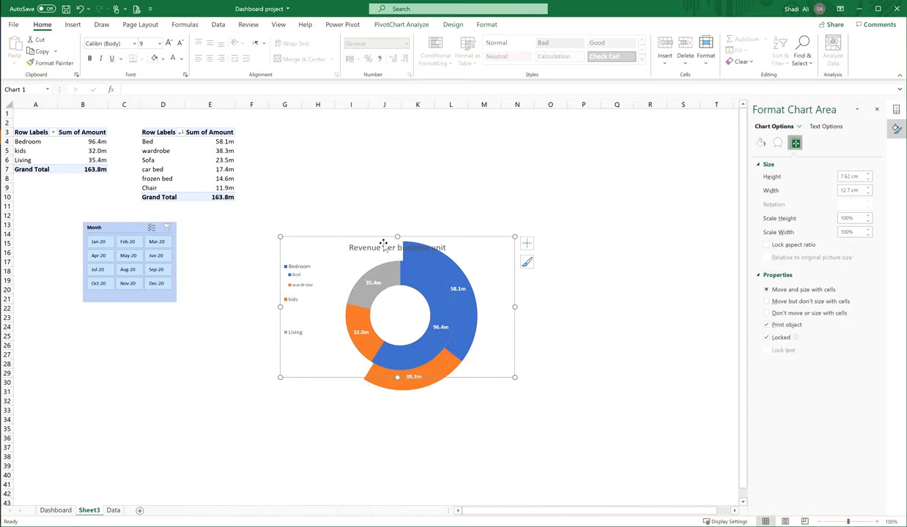
pyautogui.click(477, 24)
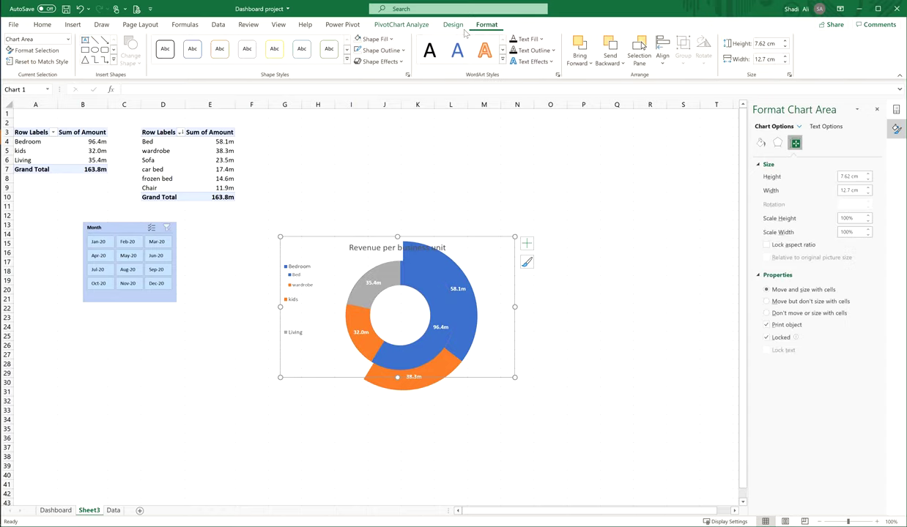
pyautogui.click(453, 26)
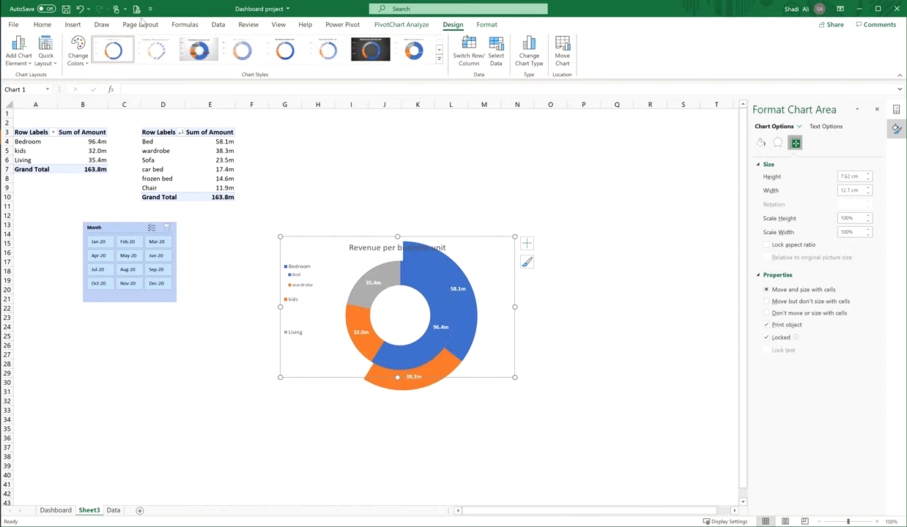
pyautogui.click(78, 53)
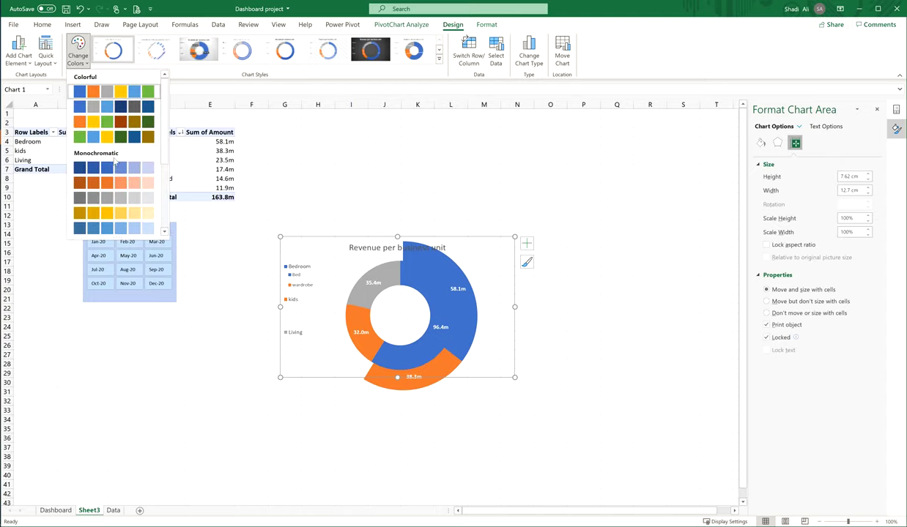
pyautogui.scroll(-3, 125, 171)
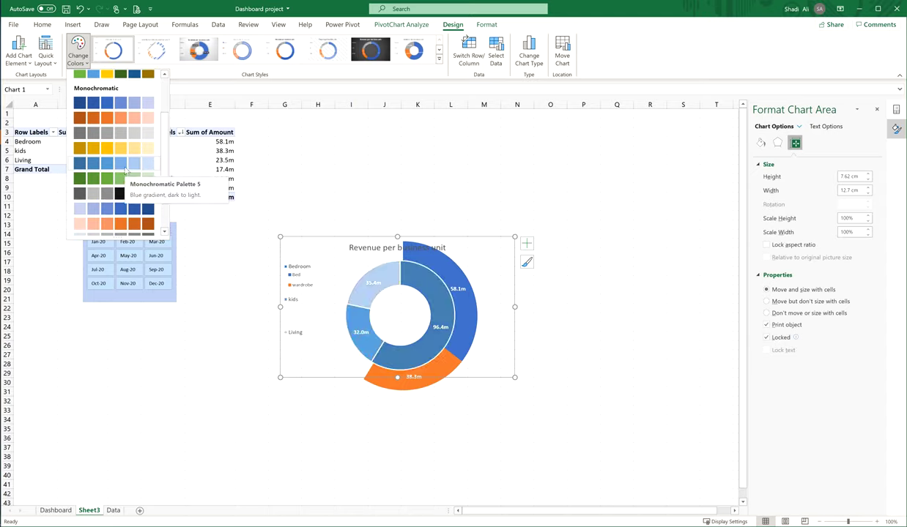
pyautogui.click(125, 168)
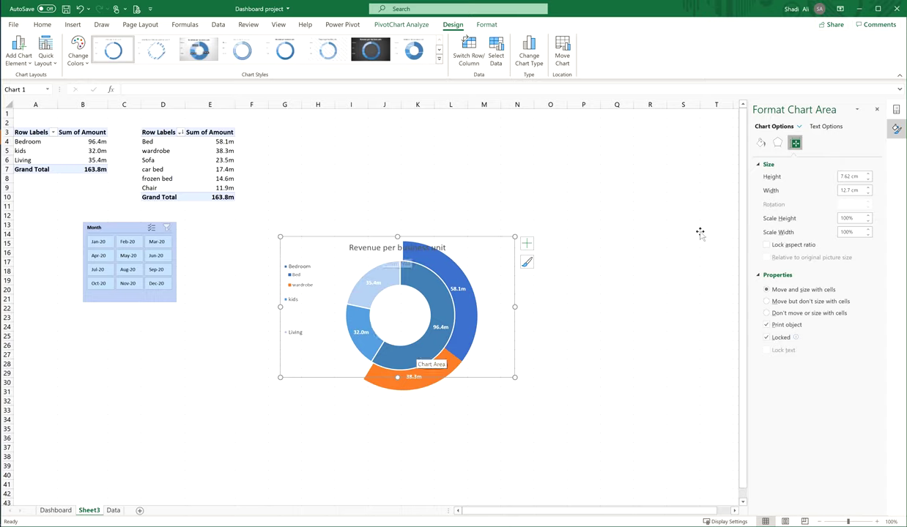
pyautogui.press('Down')
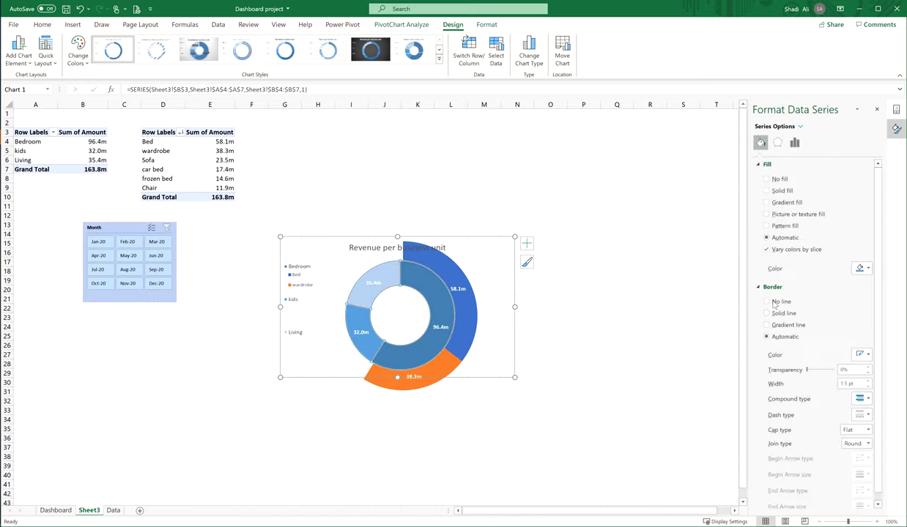
pyautogui.click(581, 326)
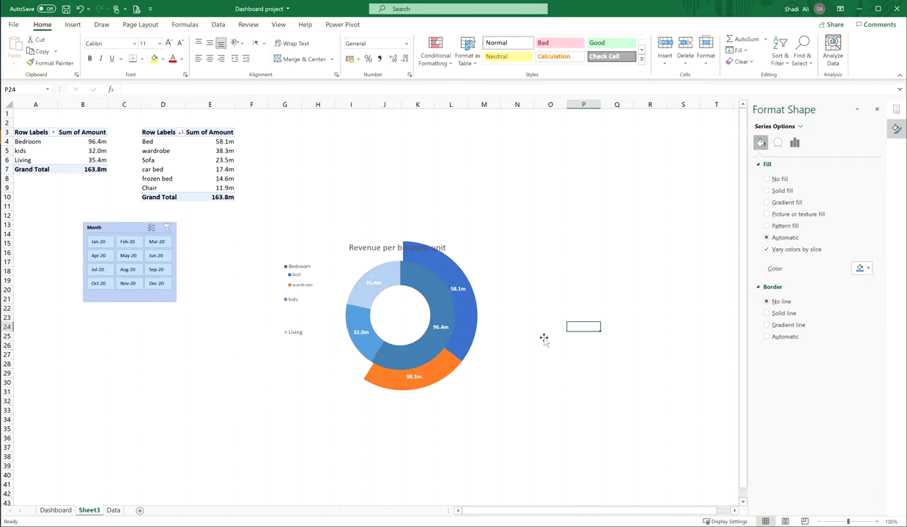
pyautogui.click(483, 321)
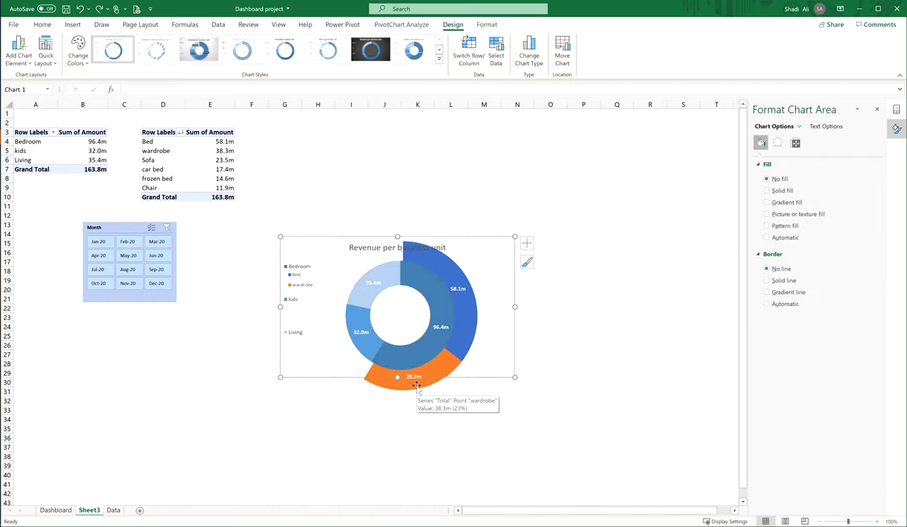
pyautogui.click(416, 386)
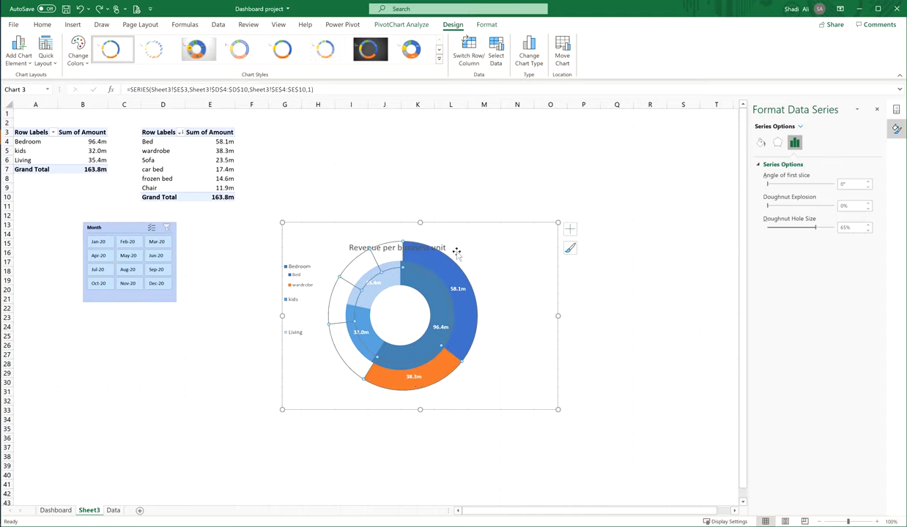
pyautogui.click(77, 52)
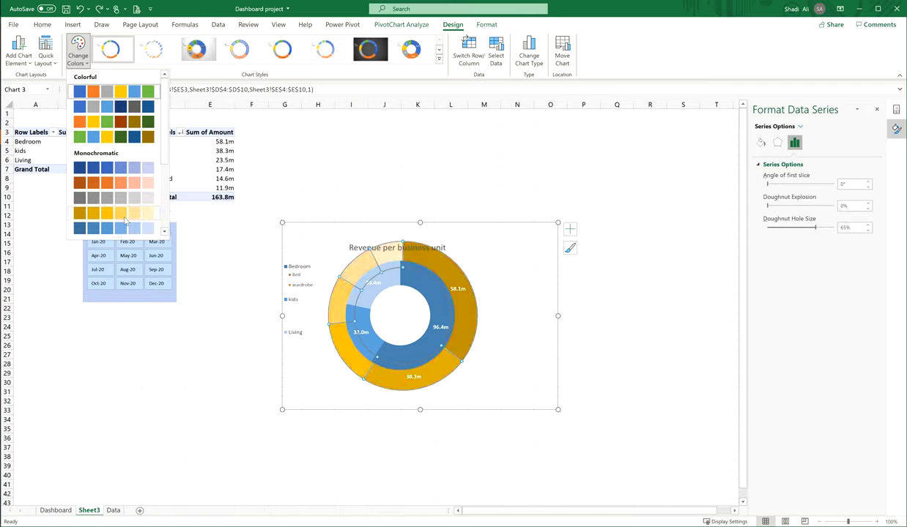
pyautogui.click(485, 245)
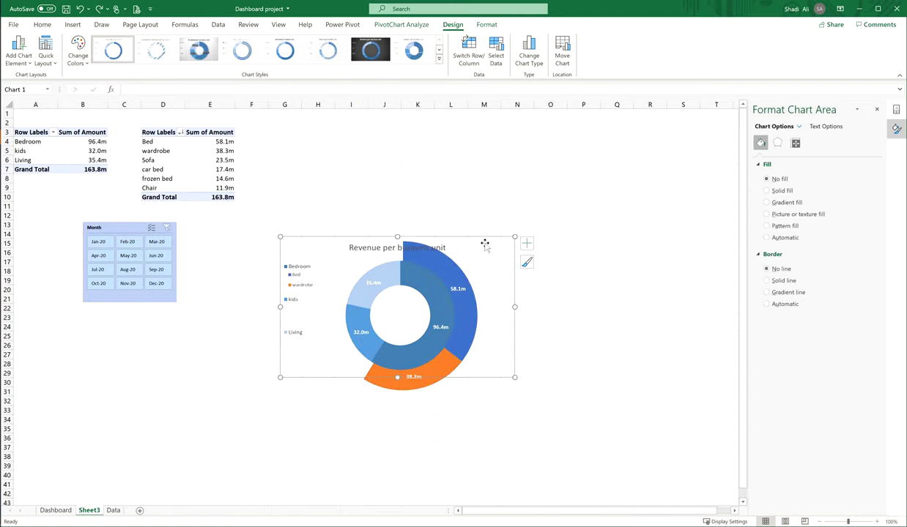
# - Fill the outer ring's Bed slice with a very light grey
pyautogui.moveTo(485, 241); pyautogui.dragTo(403, 261)
pyautogui.click(432, 267)
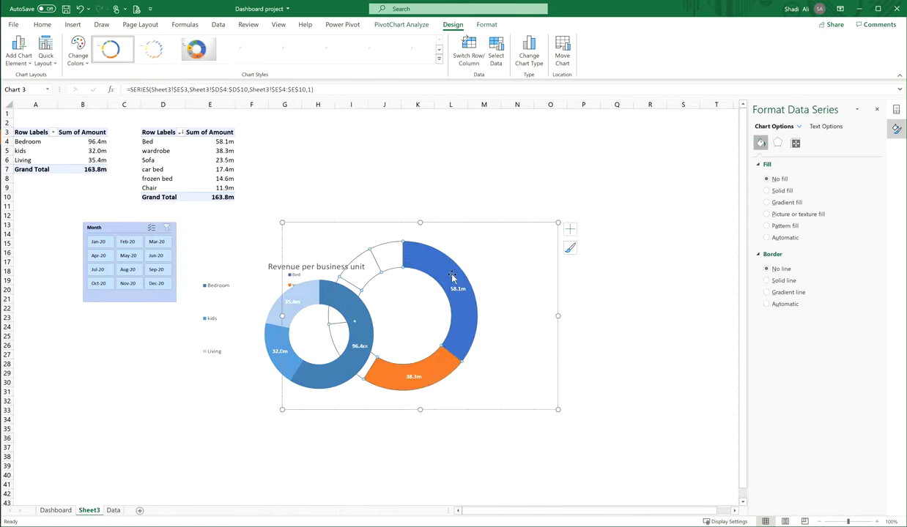
pyautogui.click(432, 260)
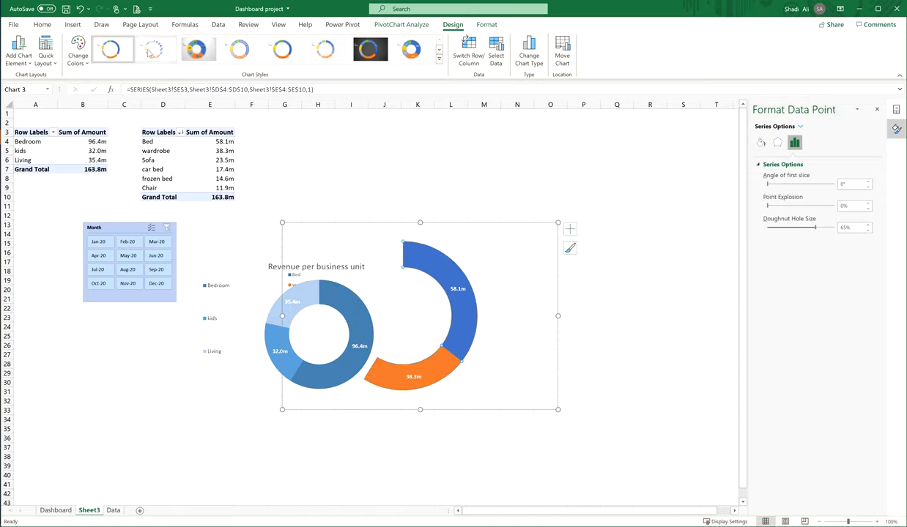
pyautogui.click(760, 142)
pyautogui.click(862, 269)
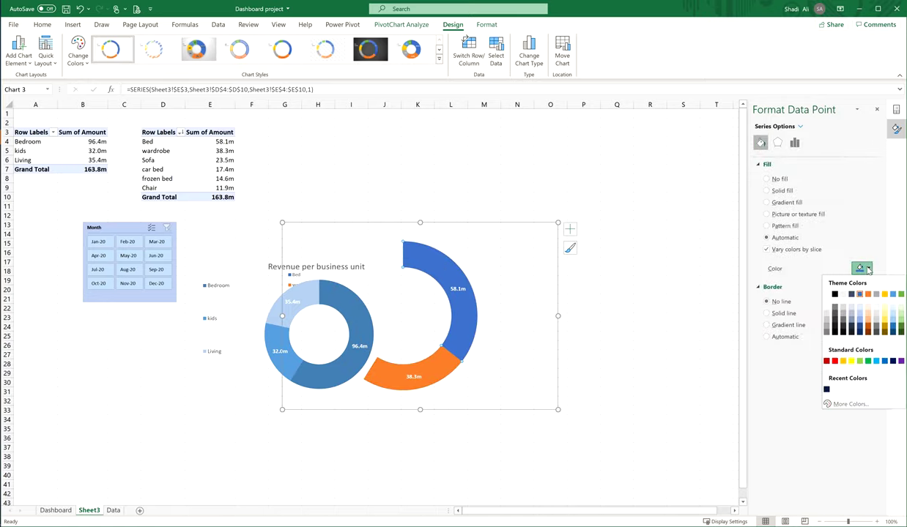
pyautogui.click(853, 309)
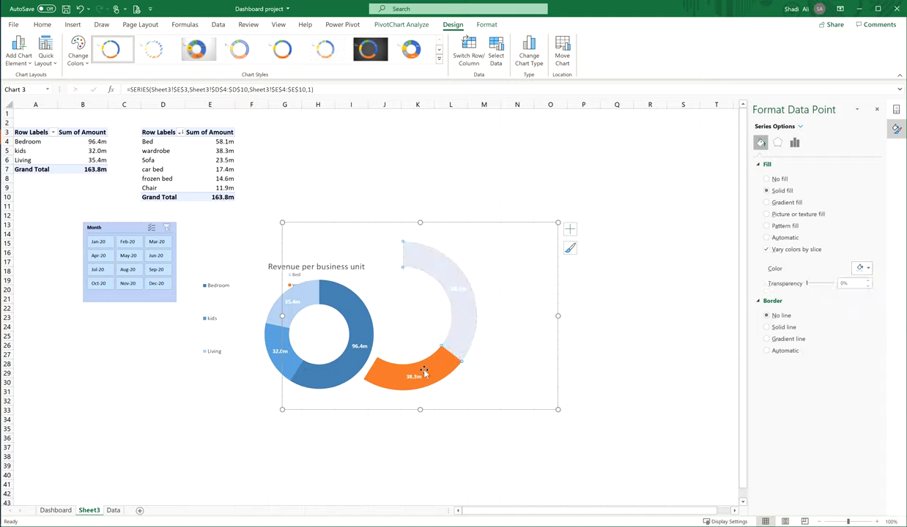
# - Recolour the orange 38.3m wardrobe slice a light blue-grey
pyautogui.click(435, 369)
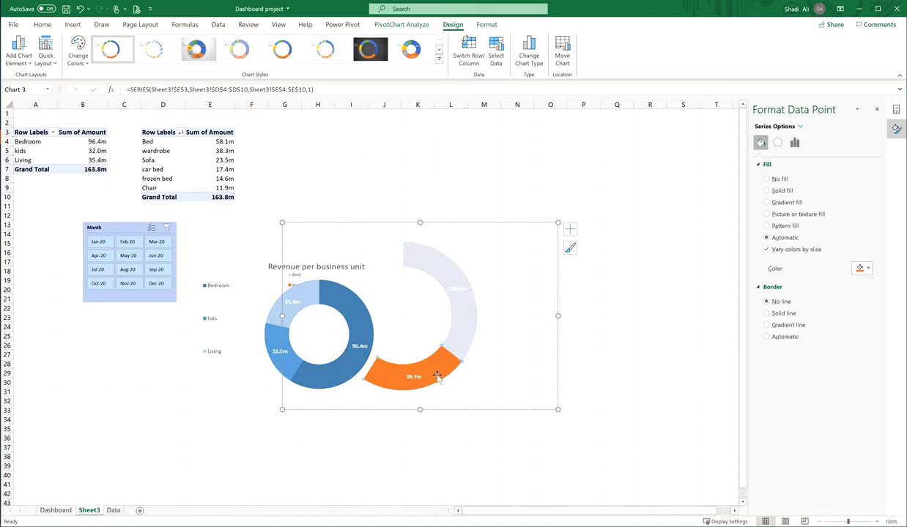
pyautogui.click(862, 268)
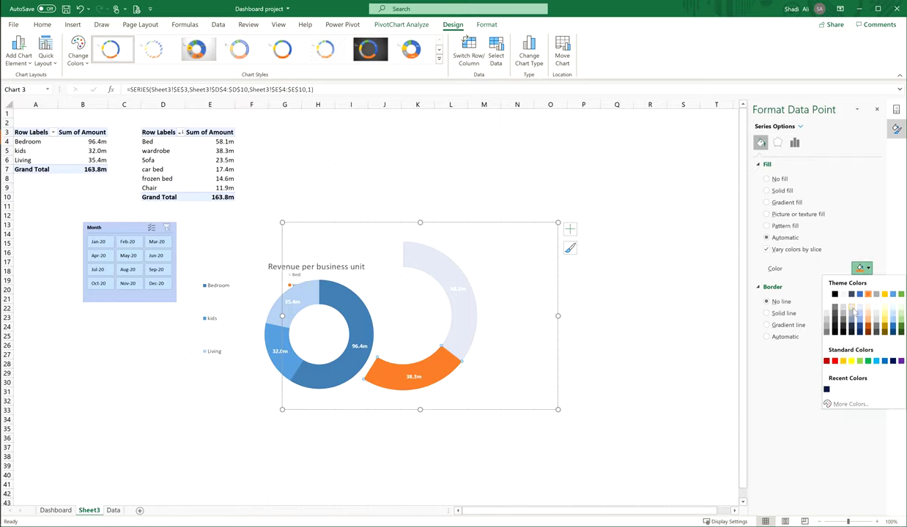
pyautogui.click(852, 312)
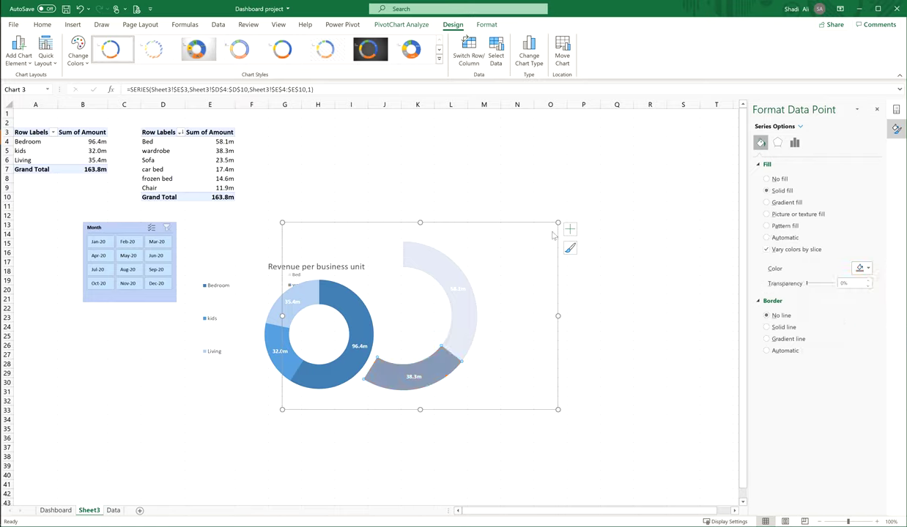
pyautogui.click(453, 225)
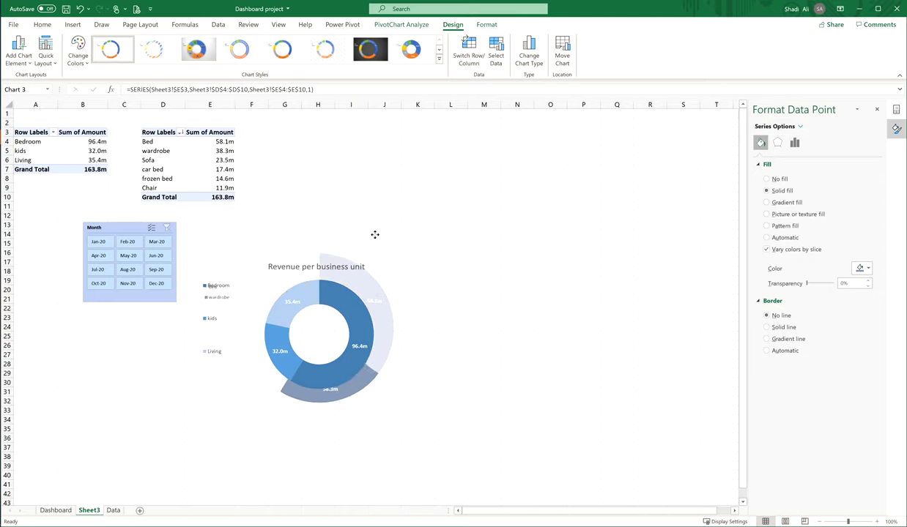
pyautogui.click(374, 234)
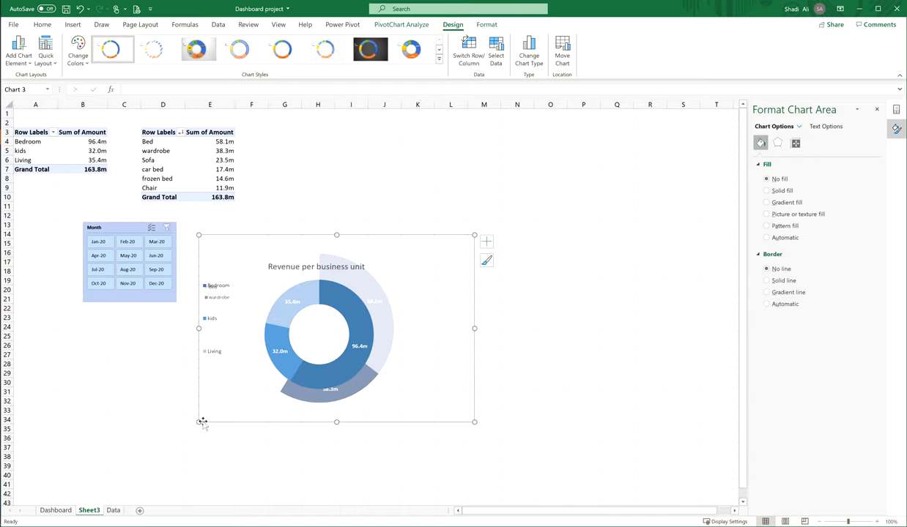
# - Select both doughnut charts and group them into one object
pyautogui.moveTo(200, 421); pyautogui.dragTo(201, 427)
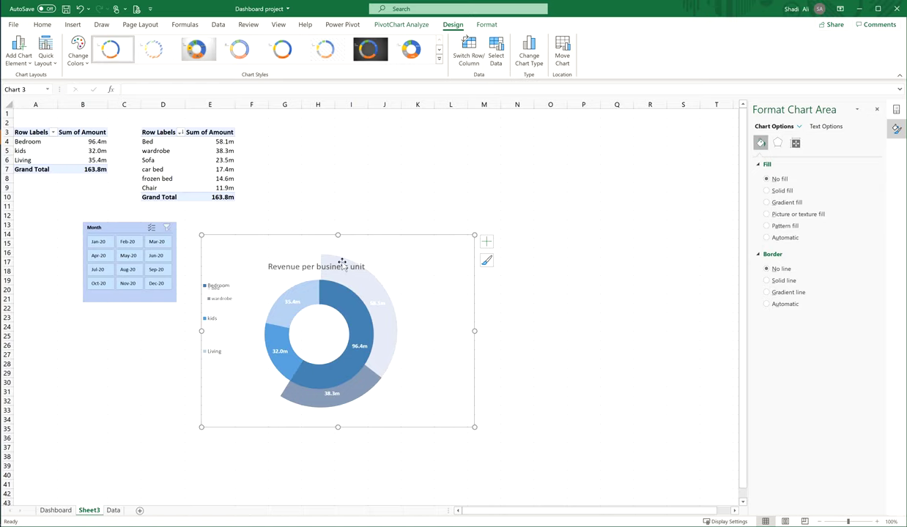
pyautogui.hotkey('ctrl', 'z')
pyautogui.hotkey('ctrl', 'z')
pyautogui.hotkey('ctrl', 'z')
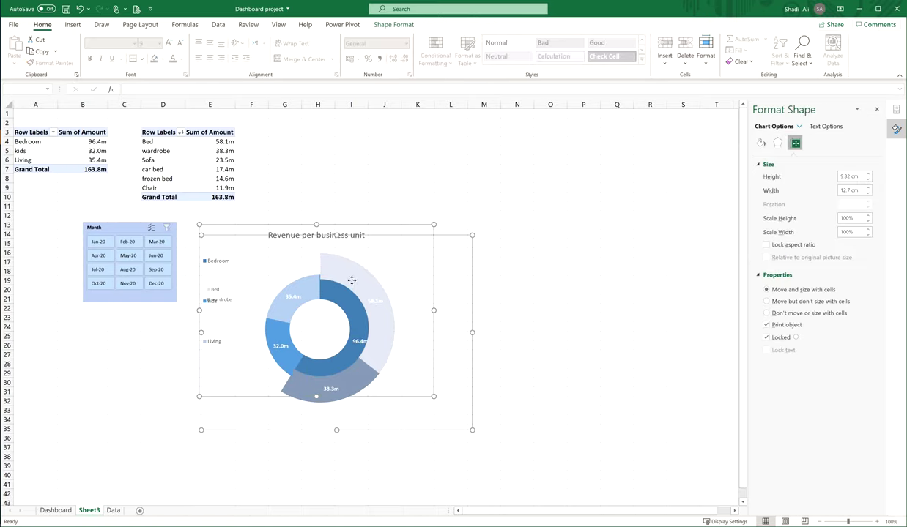
pyautogui.rightClick(305, 285)
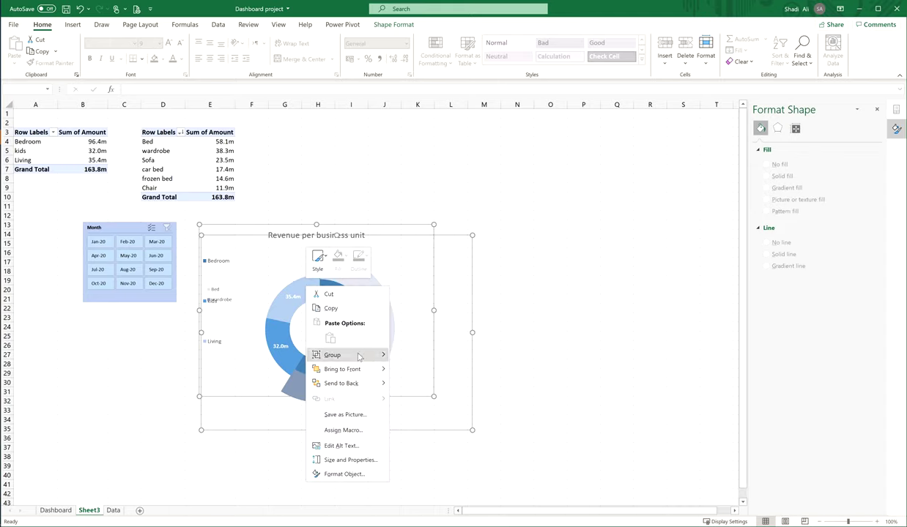
pyautogui.moveTo(370, 357)
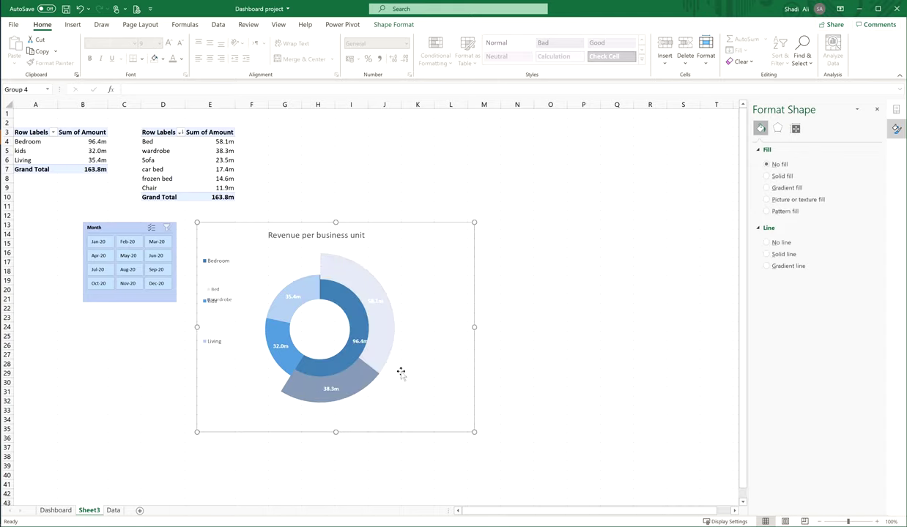
pyautogui.click(401, 355)
# - Send the selected chart inside the group behind the other chart
pyautogui.click(368, 286)
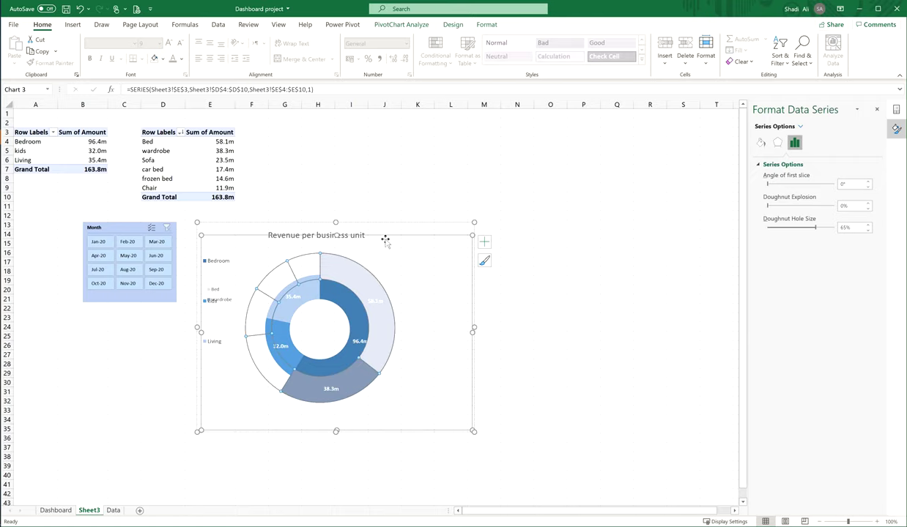
pyautogui.click(385, 235)
pyautogui.rightClick(385, 235)
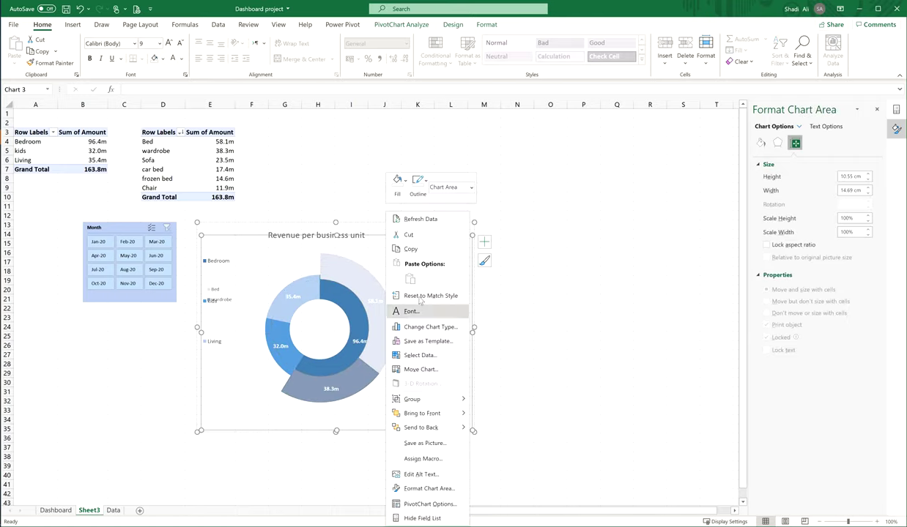
pyautogui.click(428, 428)
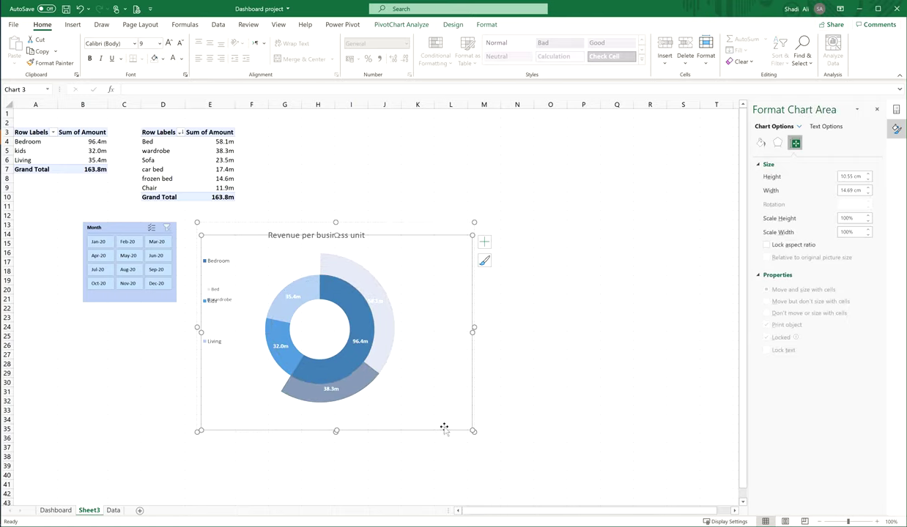
pyautogui.click(224, 293)
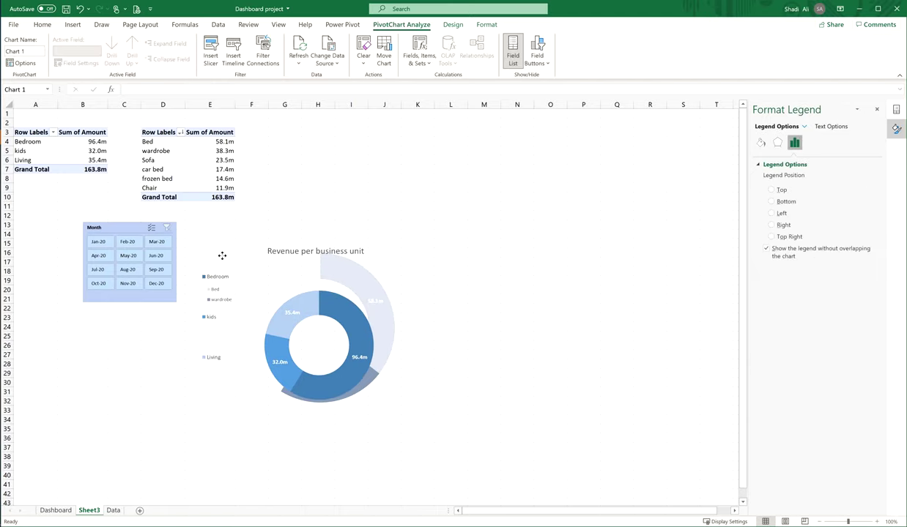
# - Drag the business-unit legend down so Bed and wardrobe sit between Bedroom and kids
pyautogui.click(222, 256)
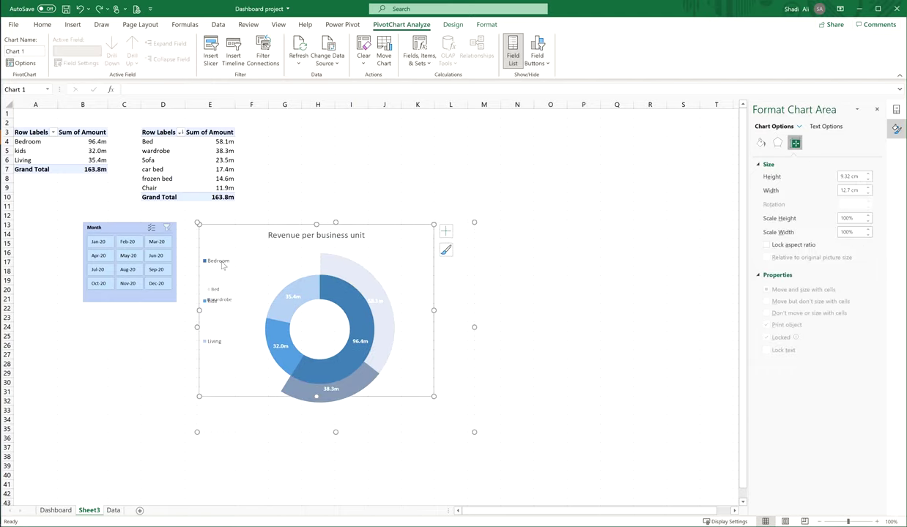
pyautogui.click(222, 254)
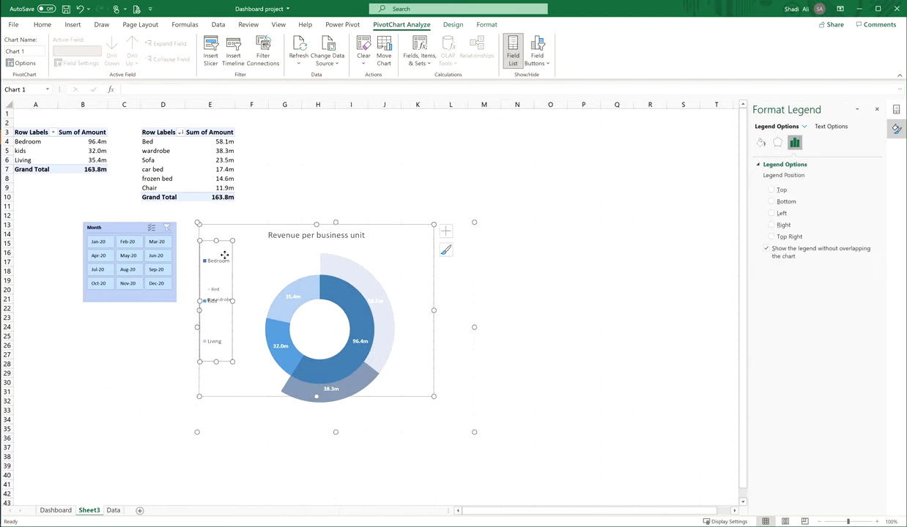
pyautogui.moveTo(222, 242); pyautogui.dragTo(221, 254)
pyautogui.click(557, 326)
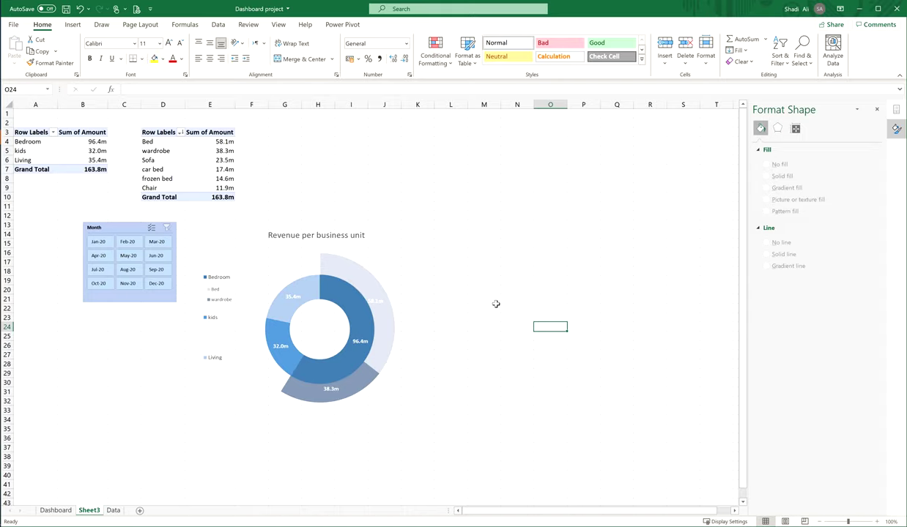
# - Filter the Month slicer through May-20, Aug-20 and Jun-20, ending on Nov-20 (total 9.1m)
pyautogui.click(126, 257)
pyautogui.click(129, 270)
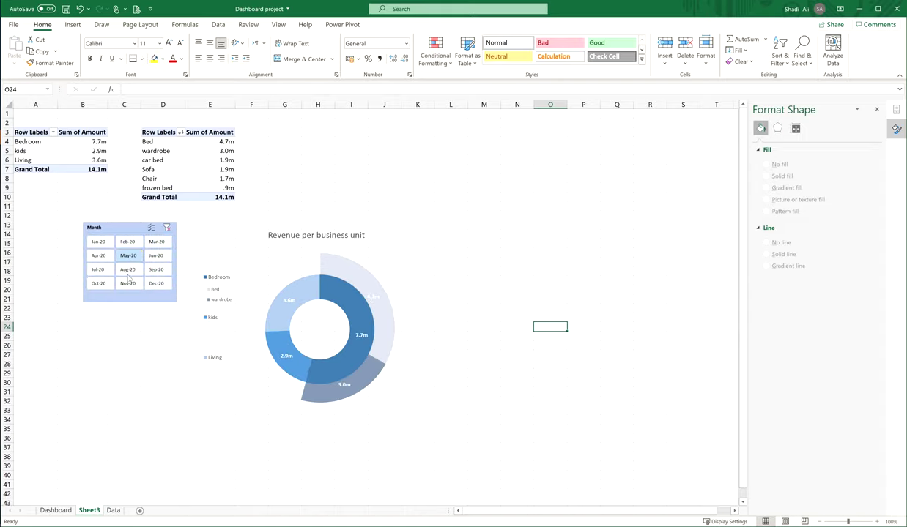
pyautogui.click(162, 257)
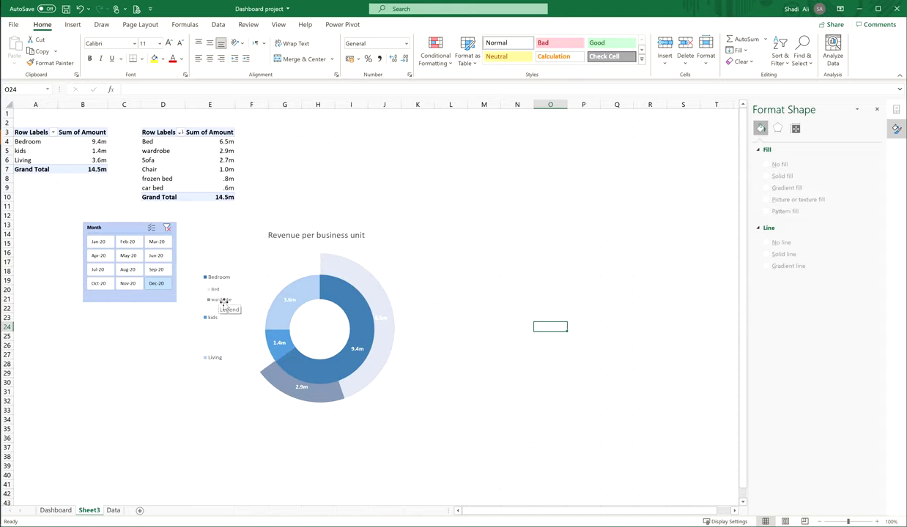
pyautogui.click(126, 257)
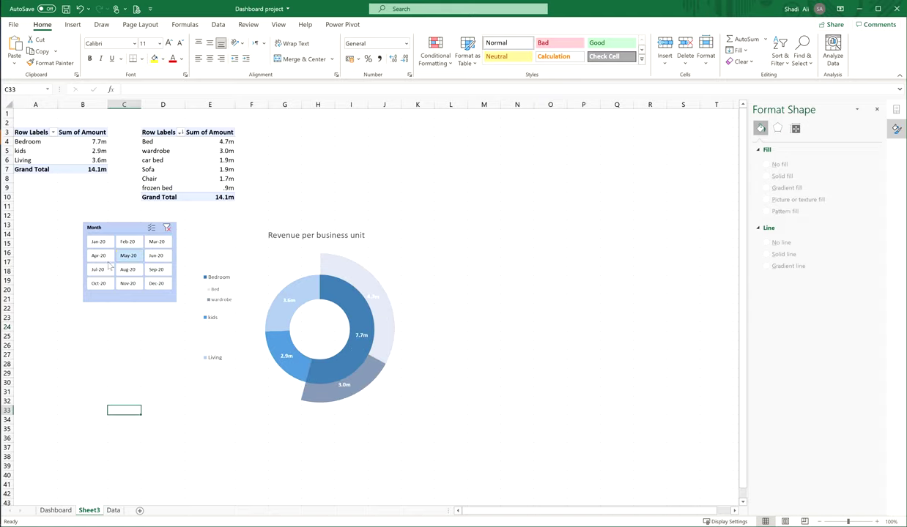
pyautogui.click(98, 242)
pyautogui.click(127, 270)
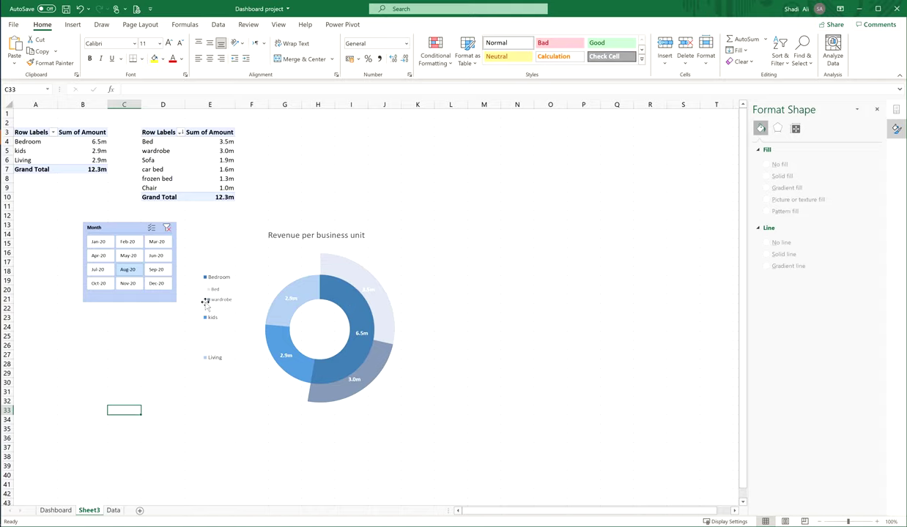
pyautogui.click(128, 283)
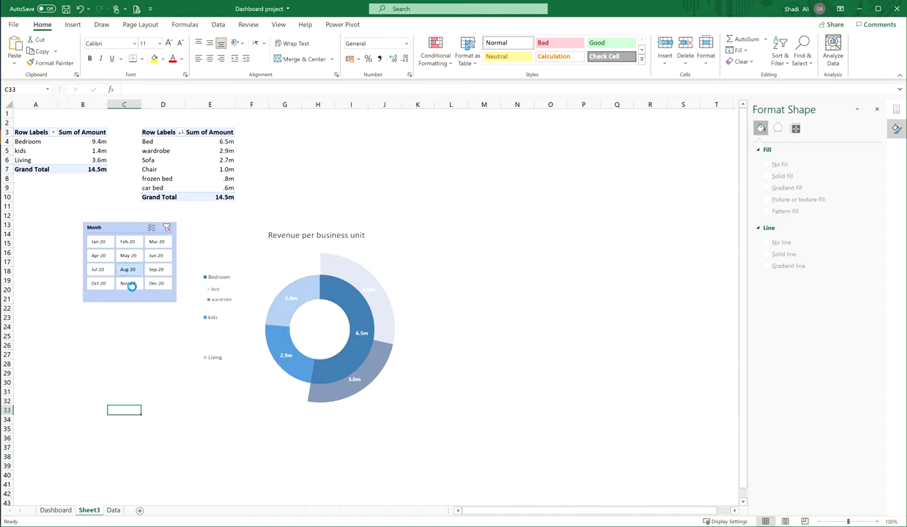
# - Close the pivot field list and select the grouped doughnut charts
pyautogui.click(896, 109)
pyautogui.click(516, 269)
pyautogui.click(378, 238)
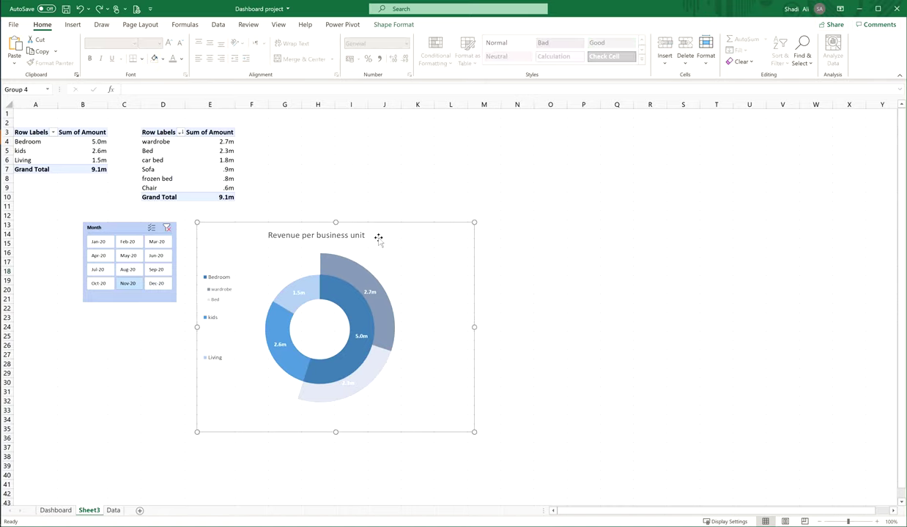
pyautogui.click(61, 513)
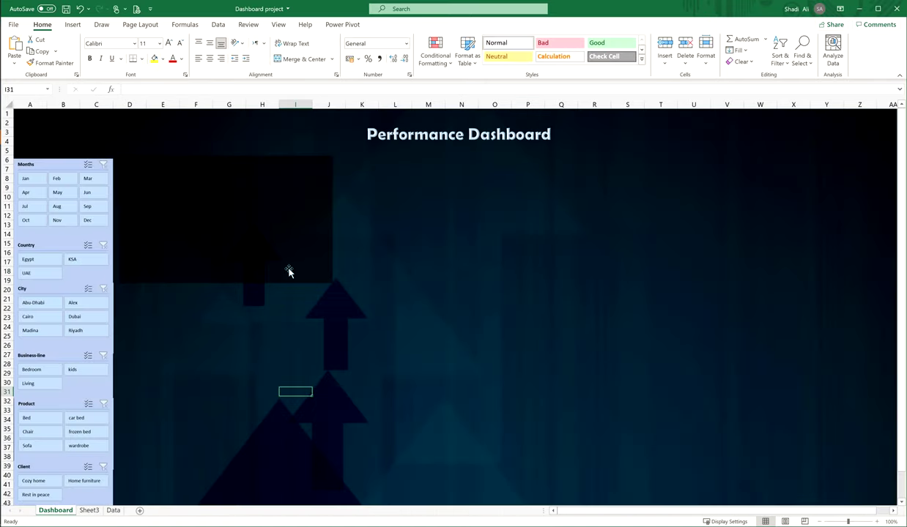
pyautogui.click(88, 510)
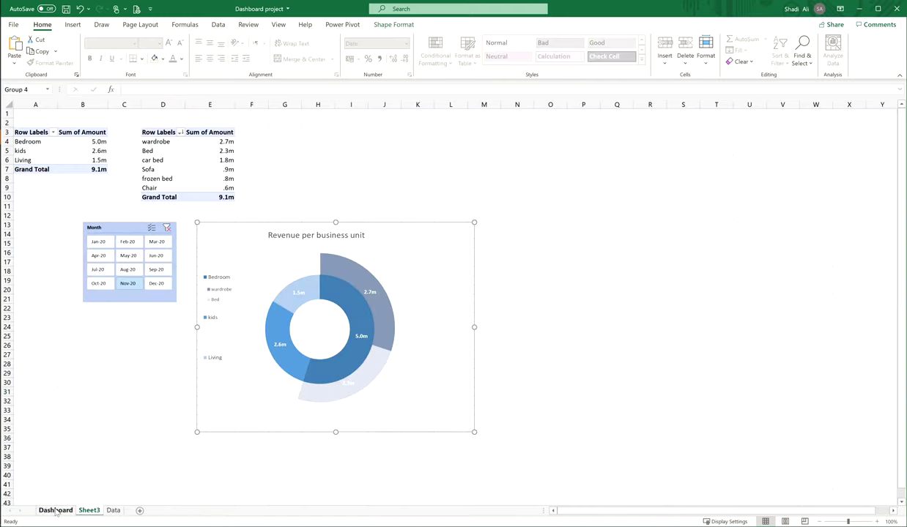
pyautogui.click(516, 220)
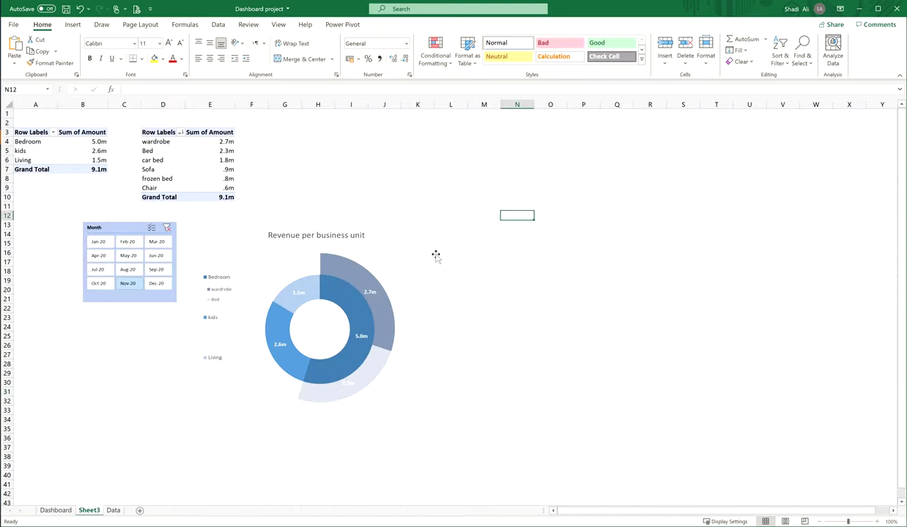
pyautogui.click(374, 253)
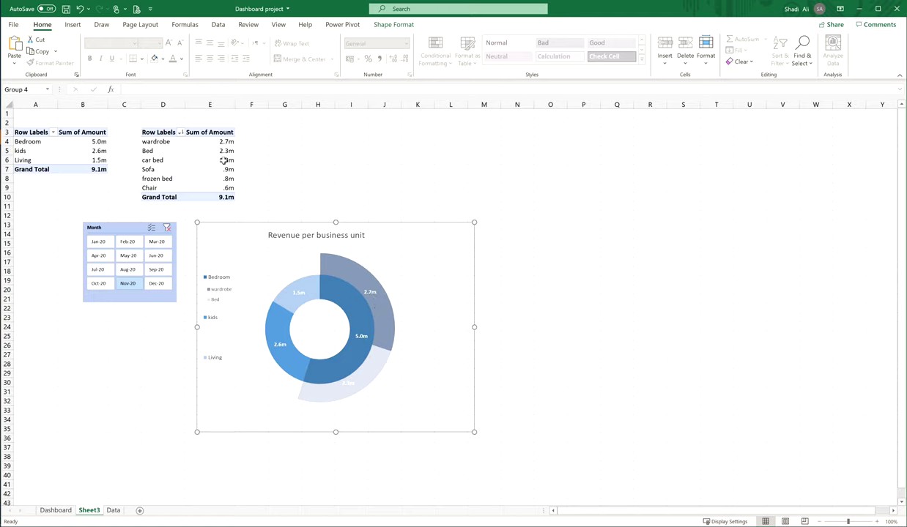
# - Copy the product pivot table D3:E10 with Ctrl+C, then select the grouped doughnut charts
pyautogui.moveTo(148, 136); pyautogui.dragTo(224, 196)
pyautogui.hotkey('ctrl', 'c')
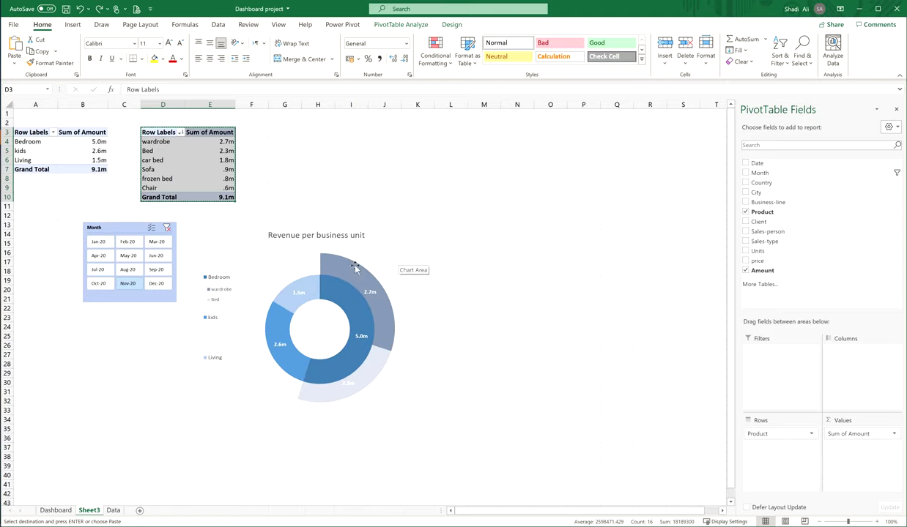
pyautogui.click(387, 268)
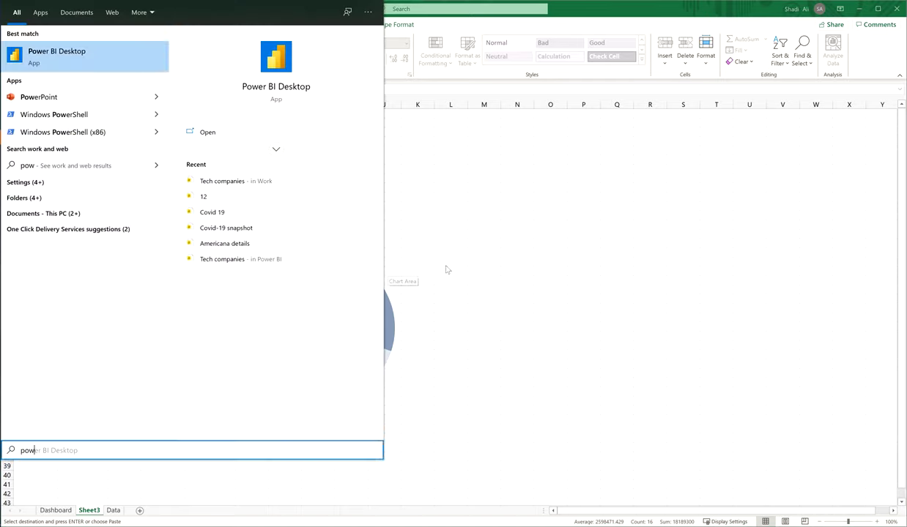
# - Clear the copy marquee around D3:E10 with Esc
pyautogui.press('Escape')
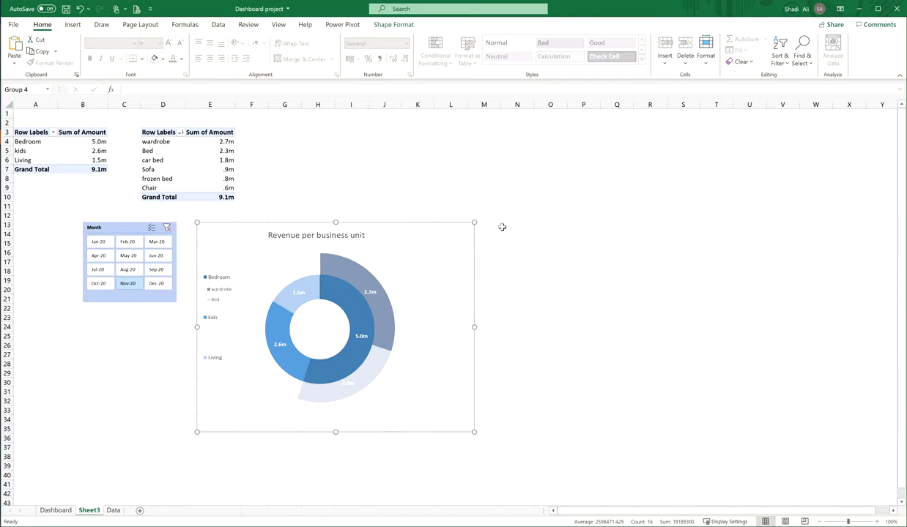